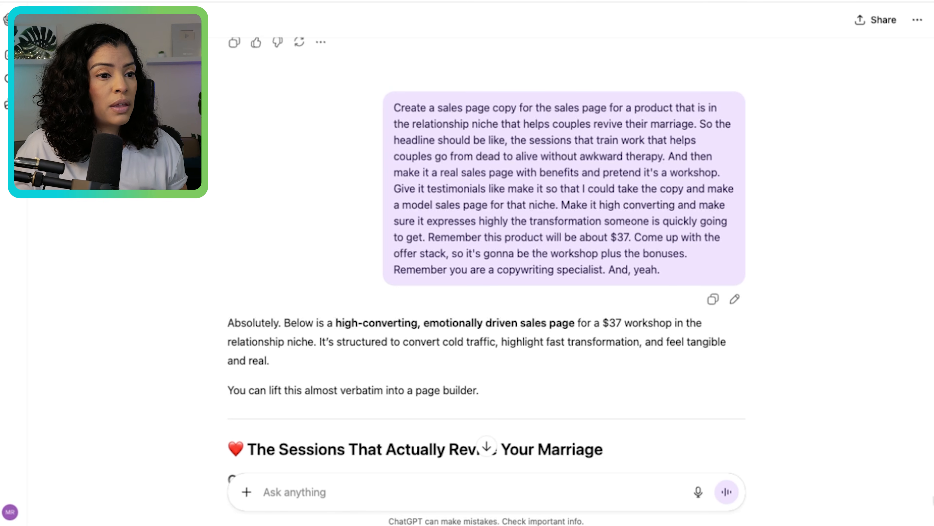
- Review the headline, opening lines and workshop introduction in the generated marriage workshop sales copy
{"action": "scroll", "coordinate": [486, 257], "scroll_direction": "down", "scroll_amount": 8}
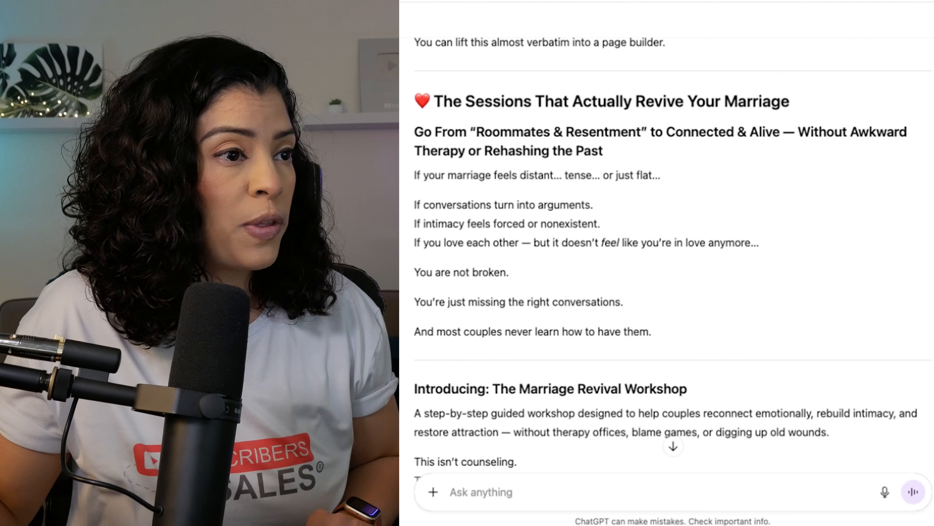
{"action": "left_click_drag", "start_coordinate": [604, 151], "coordinate": [404, 122]}
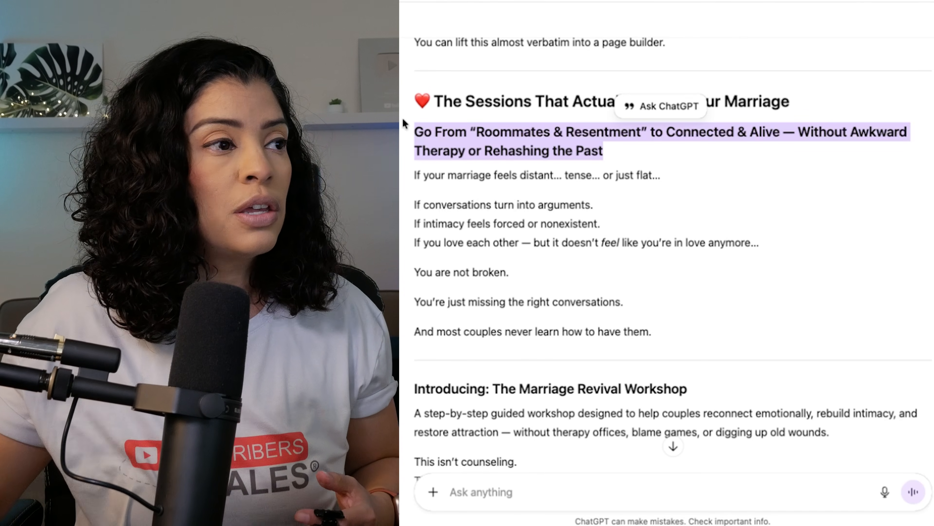
{"action": "left_click", "coordinate": [405, 123]}
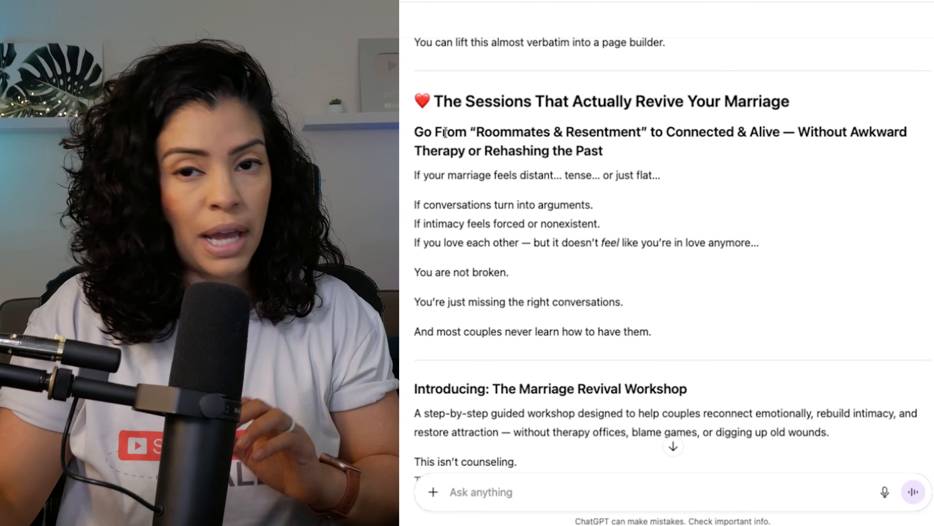
{"action": "left_click_drag", "start_coordinate": [554, 175], "coordinate": [605, 501]}
{"action": "left_click", "coordinate": [632, 308]}
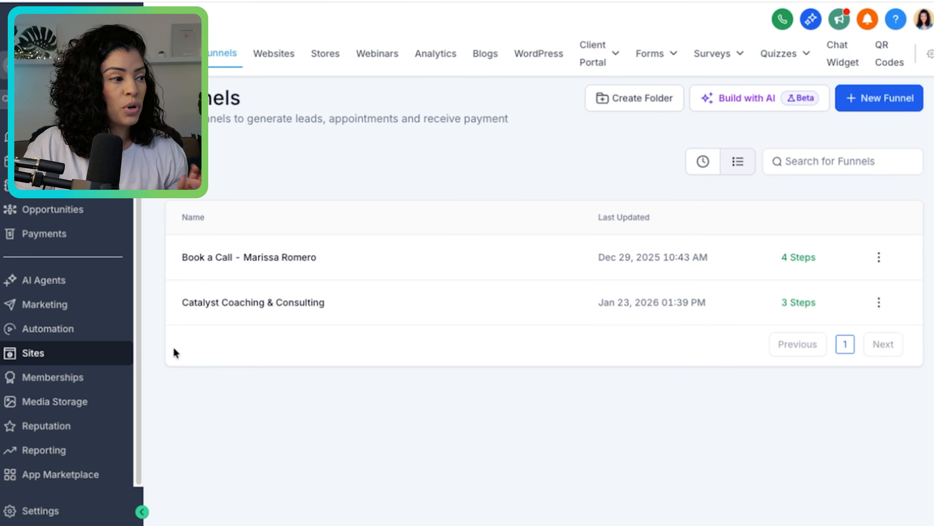
{"action": "left_click", "coordinate": [70, 65]}
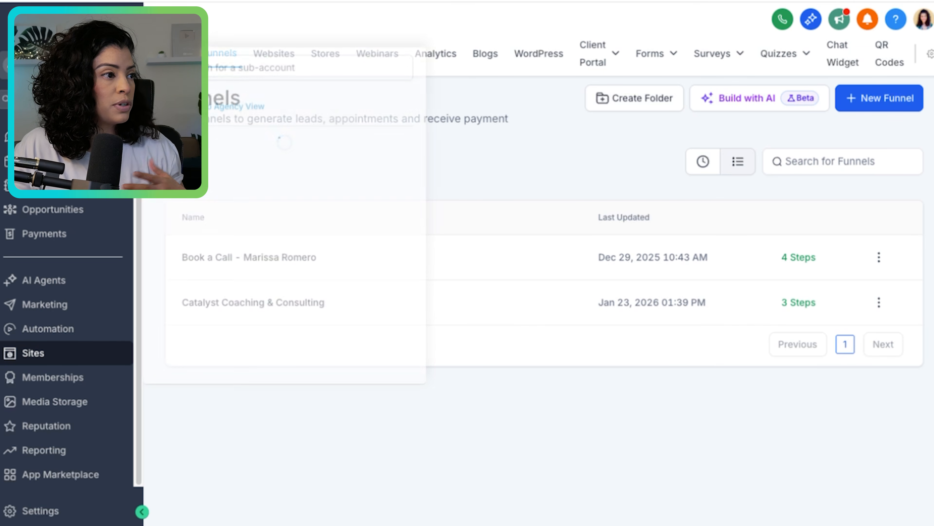
{"action": "left_click", "coordinate": [486, 180]}
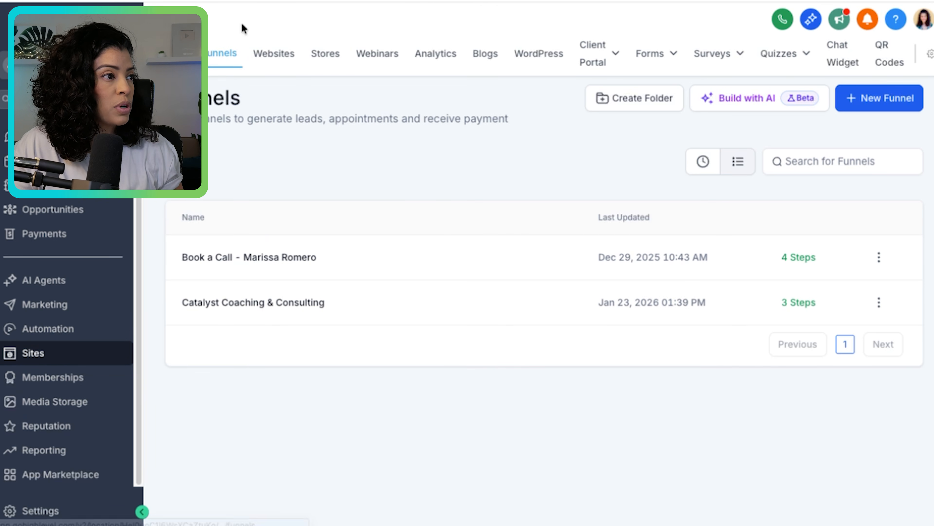
{"action": "left_click", "coordinate": [857, 98]}
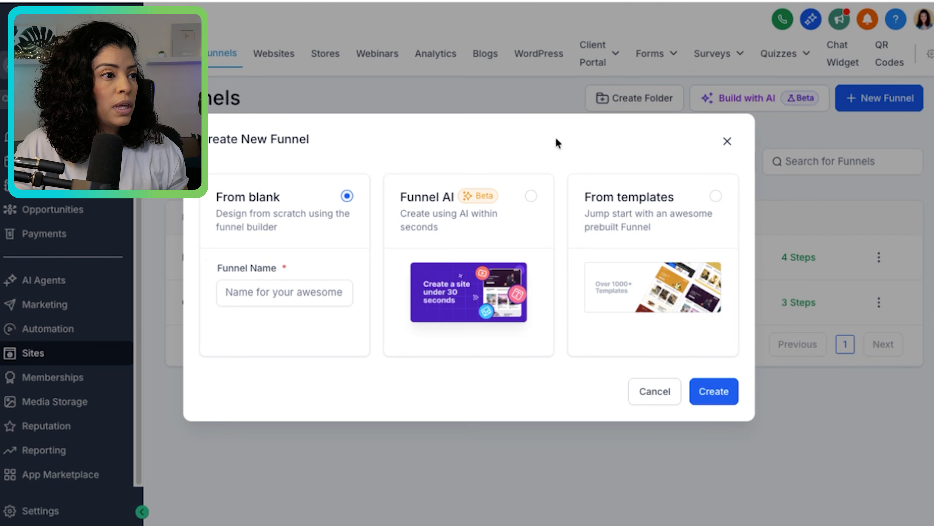
{"action": "left_click", "coordinate": [471, 230]}
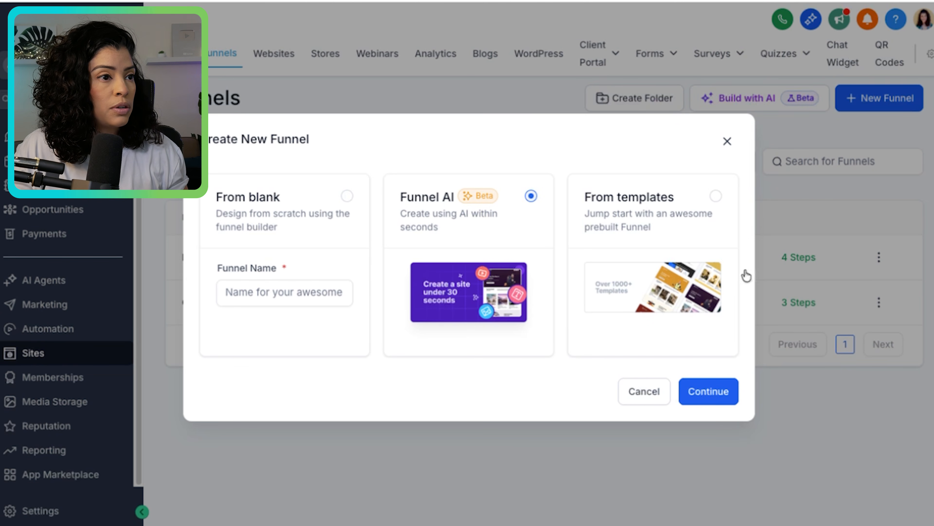
{"action": "left_click", "coordinate": [727, 141]}
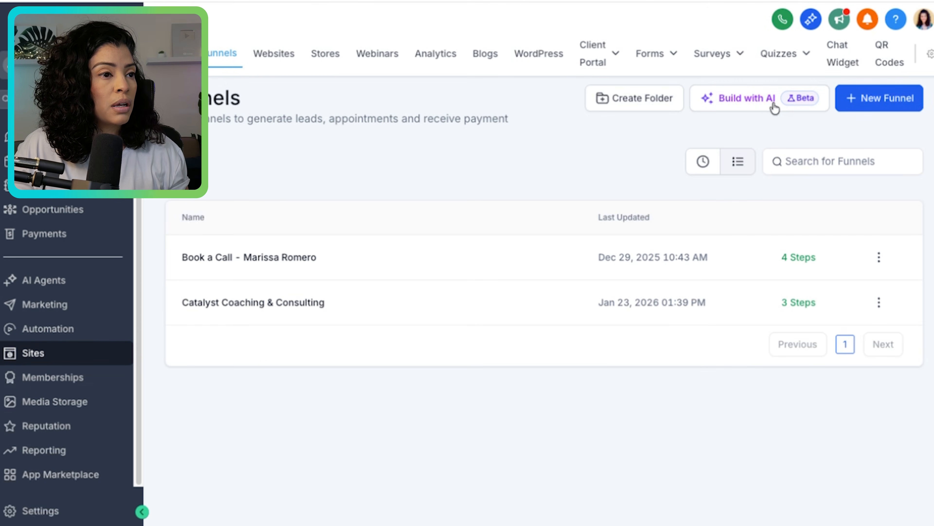
- Create a new funnel using the Funnel AI option
{"action": "left_click", "coordinate": [872, 97]}
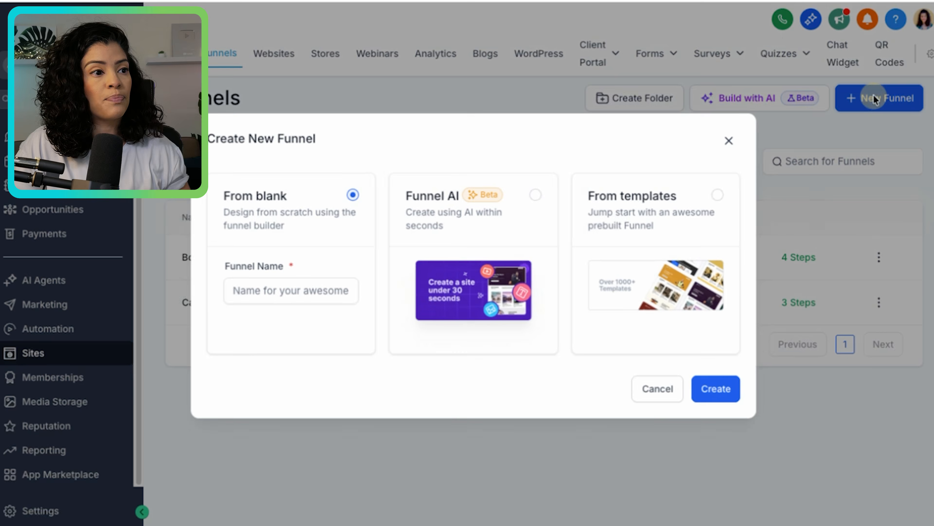
{"action": "left_click", "coordinate": [455, 239]}
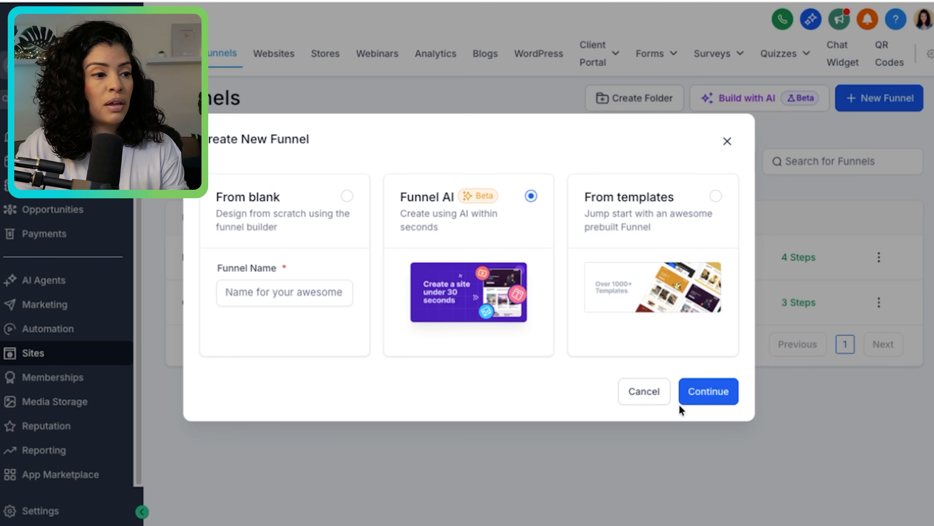
{"action": "left_click", "coordinate": [707, 395]}
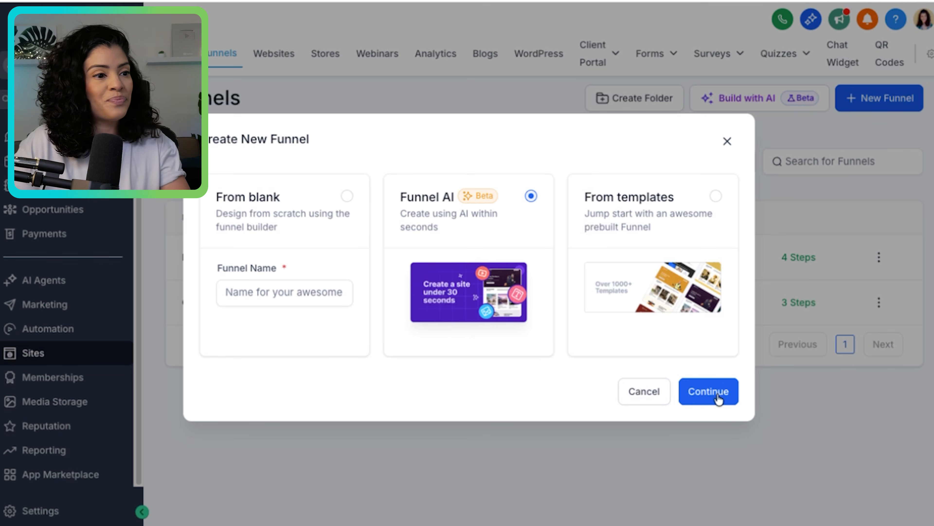
{"action": "left_click", "coordinate": [716, 397]}
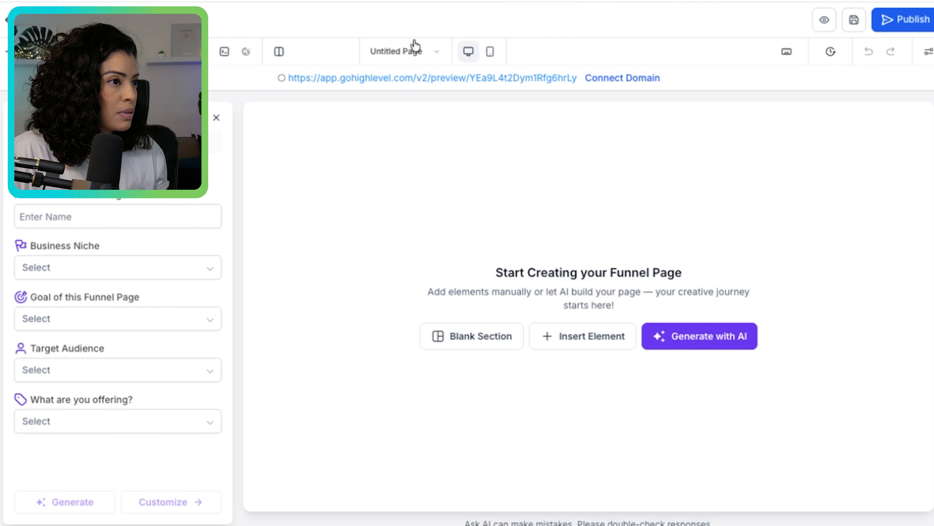
{"action": "left_click", "coordinate": [436, 54]}
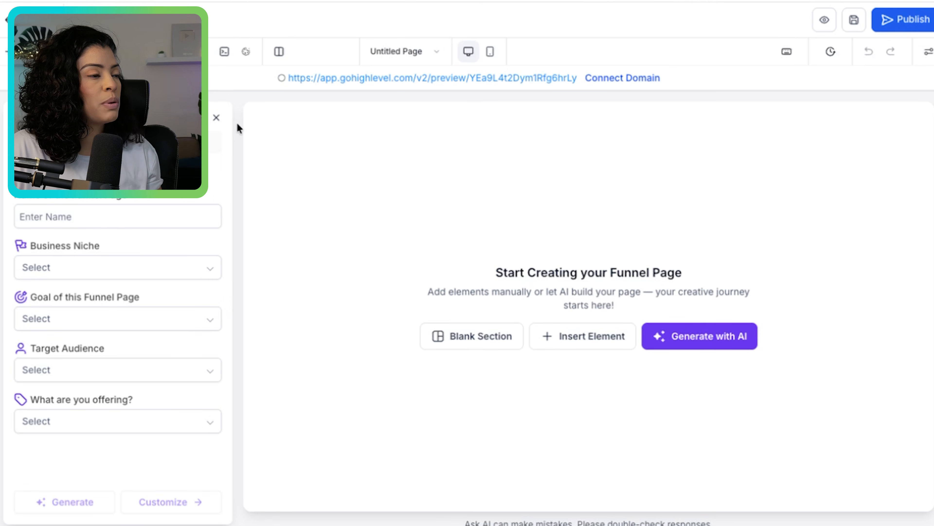
- Name the funnel "Revive marriage sales page" in the AI funnel profile
{"action": "left_click", "coordinate": [36, 213]}
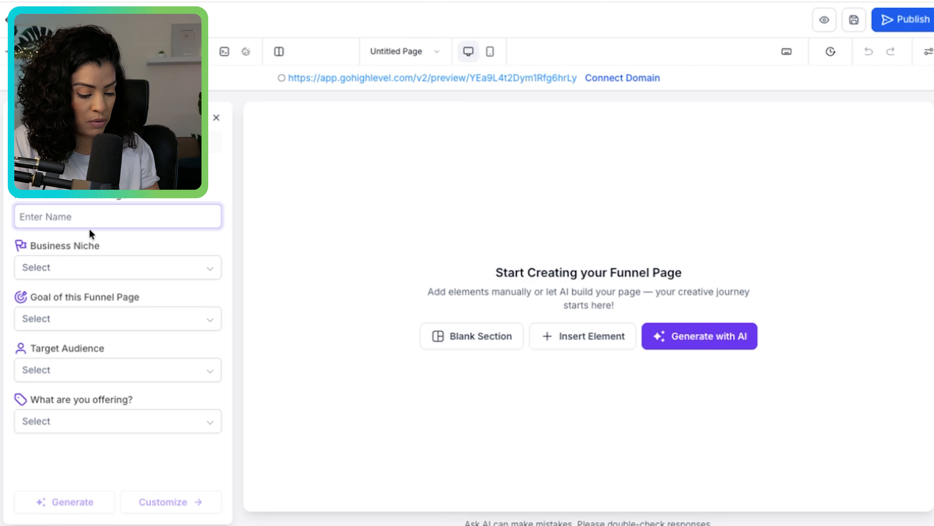
{"action": "type", "text": "Revive "}
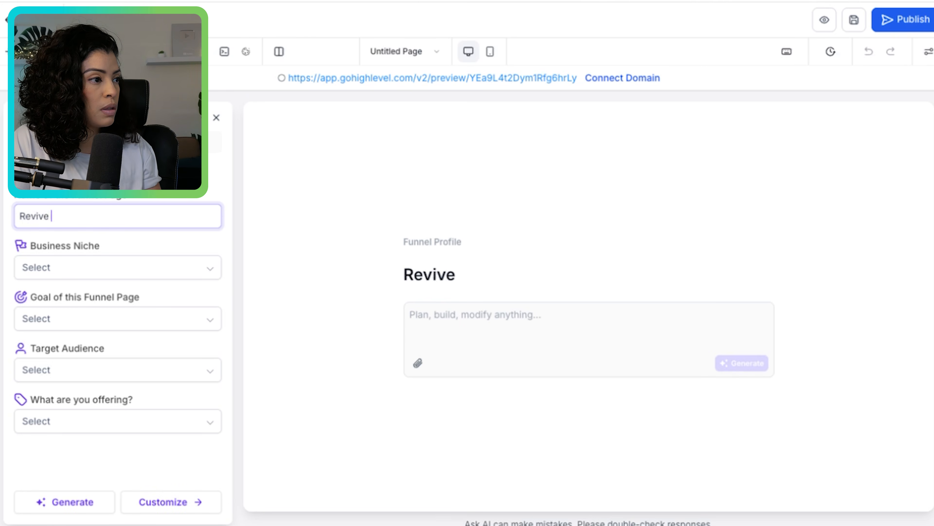
{"action": "type", "text": "marriage sal"}
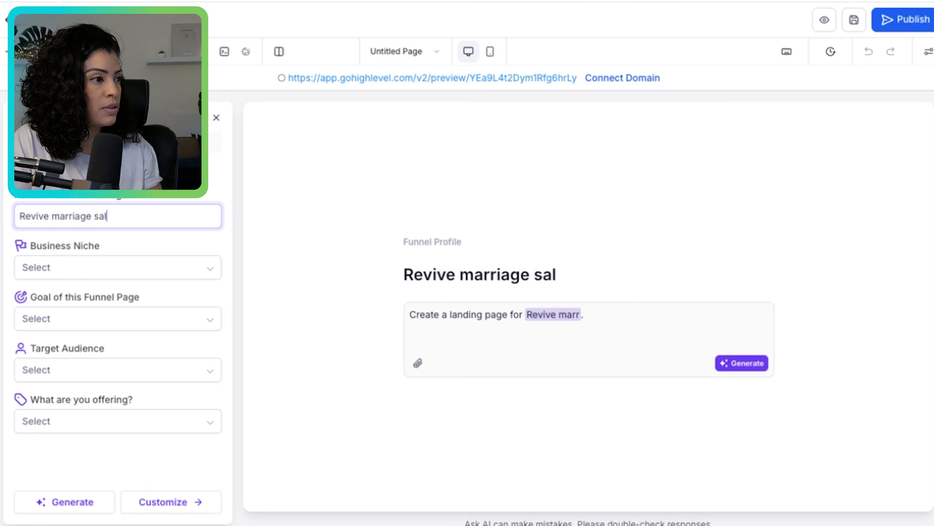
{"action": "type", "text": "es page"}
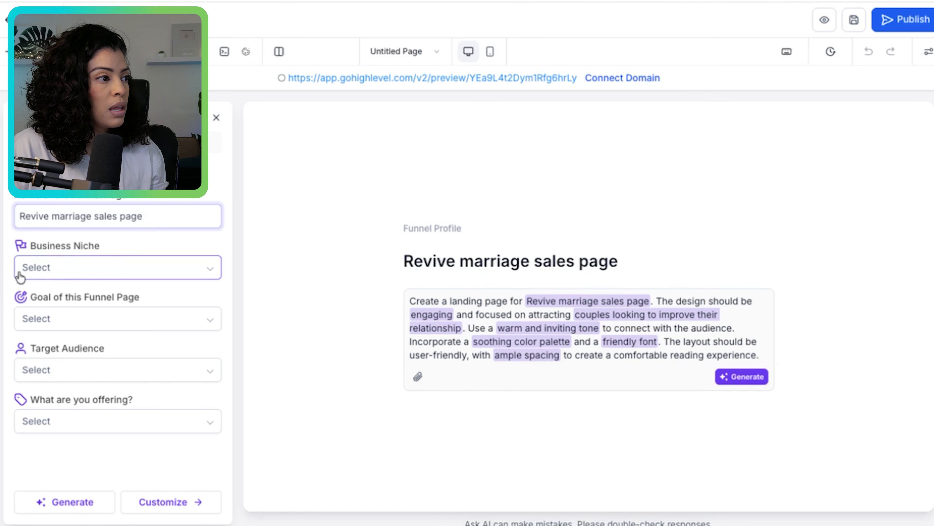
- Set the business niche to Coaching & Consulting and the funnel page goal to Course Sign-ups
{"action": "left_click", "coordinate": [85, 272]}
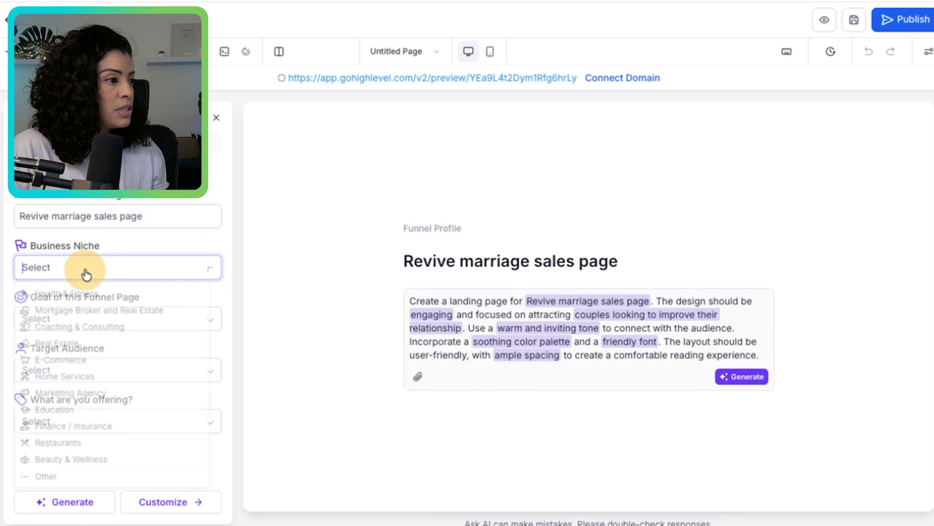
{"action": "left_click", "coordinate": [85, 327]}
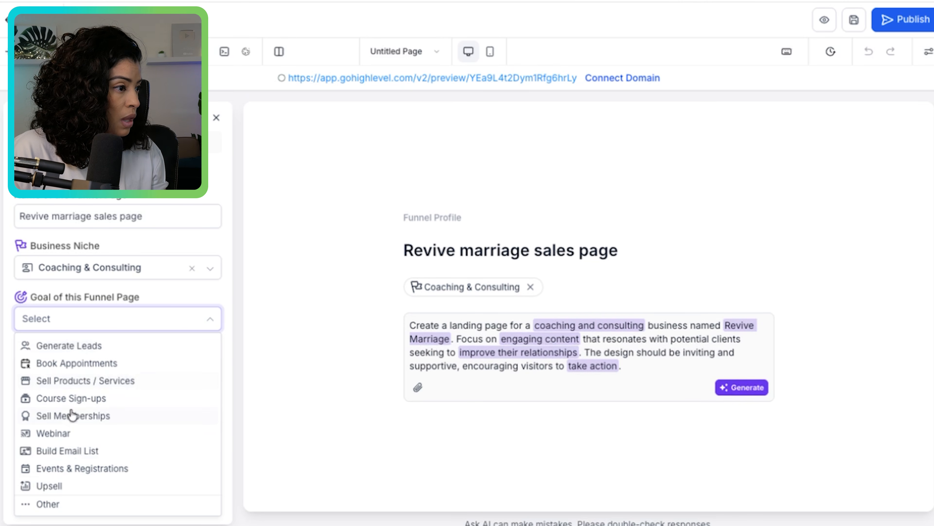
{"action": "left_click", "coordinate": [70, 396]}
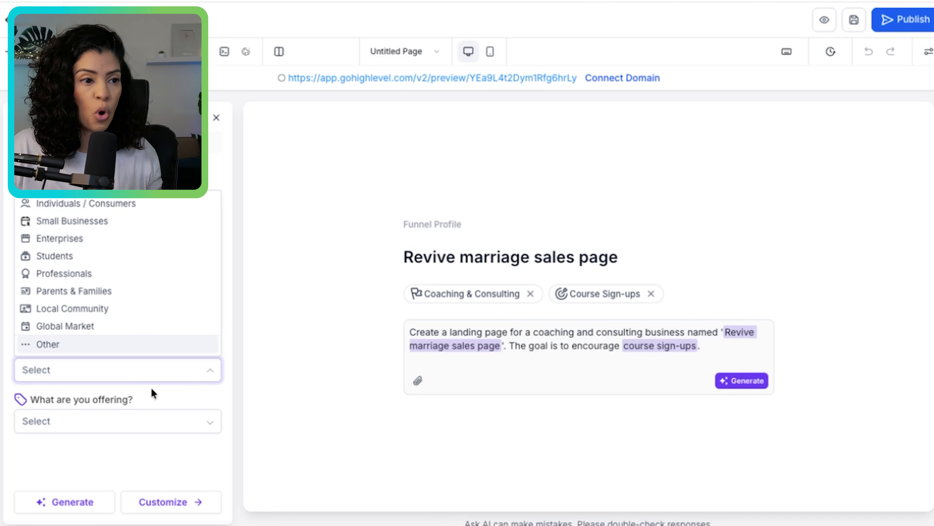
- Set the target audience to Professionals and the offering to Course / Training
{"action": "left_click", "coordinate": [356, 302]}
{"action": "left_click", "coordinate": [93, 381]}
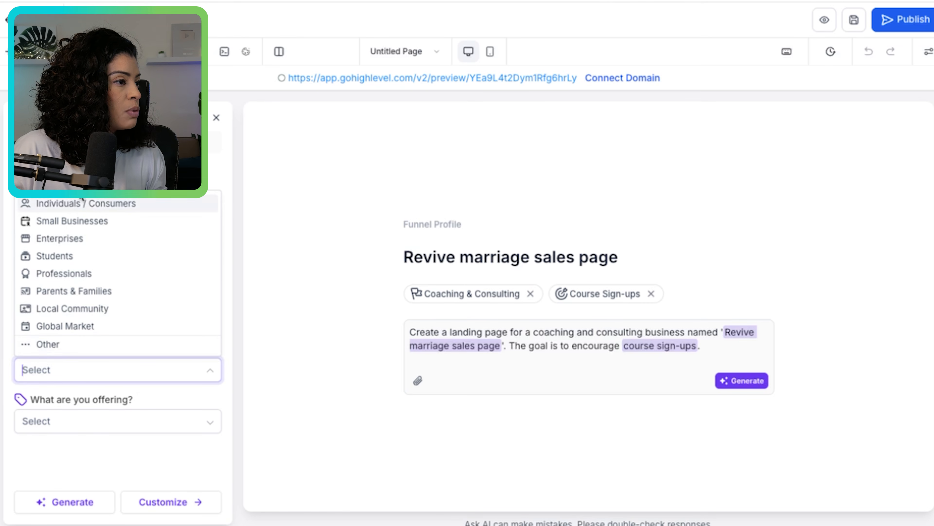
{"action": "left_click", "coordinate": [79, 273]}
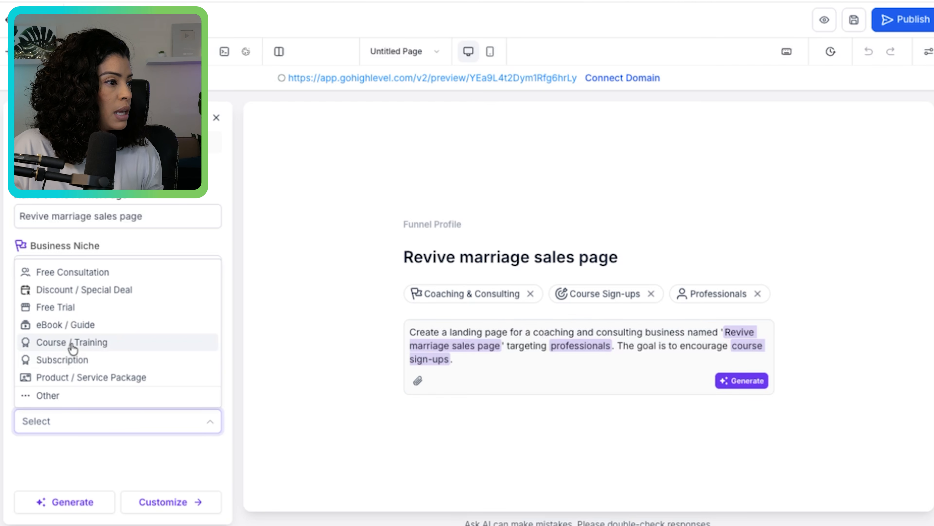
{"action": "left_click", "coordinate": [65, 449]}
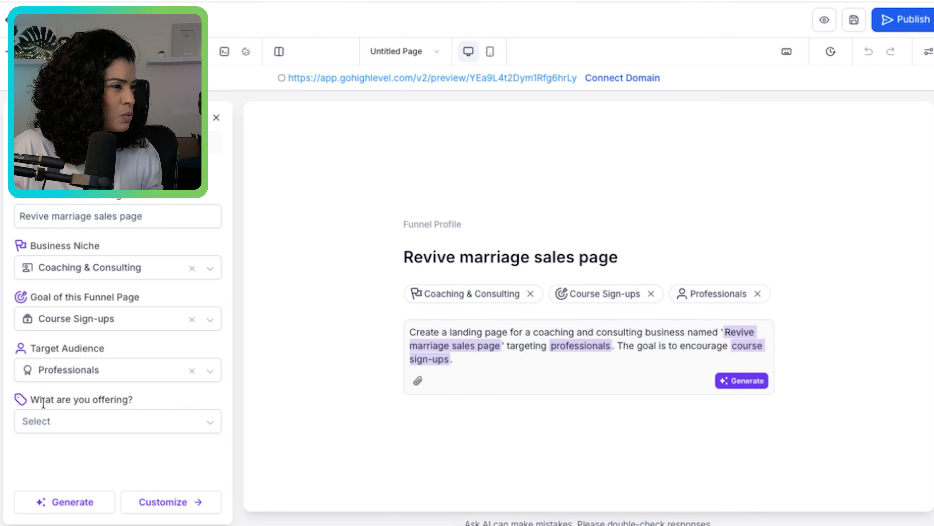
{"action": "left_click", "coordinate": [82, 421]}
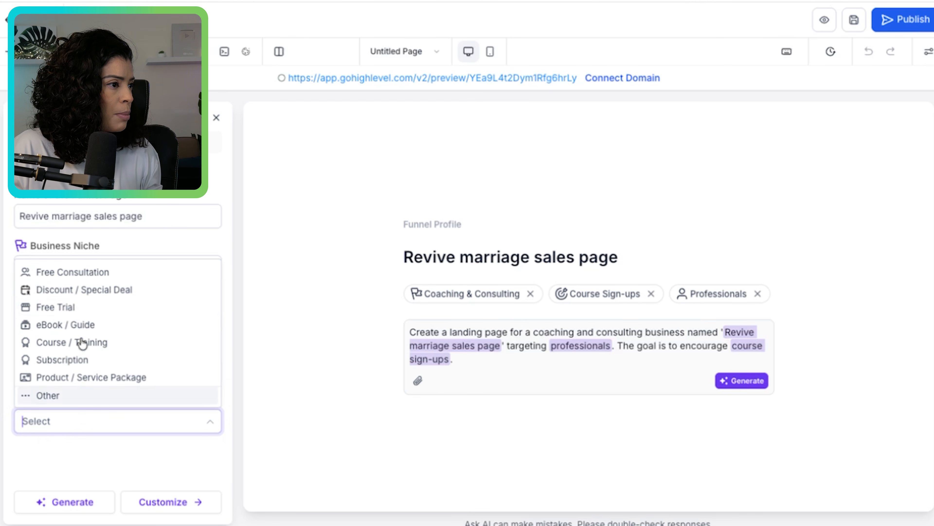
{"action": "left_click", "coordinate": [72, 351]}
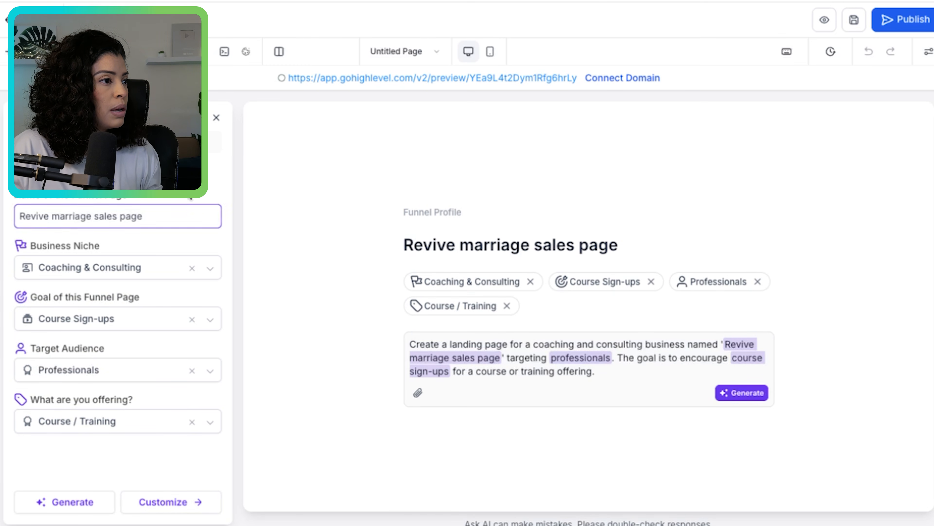
- Draft the AI chat request "you are creating a high - converting sales page" without sending it and return to the profile form
{"action": "left_click", "coordinate": [172, 142]}
{"action": "left_click", "coordinate": [112, 321]}
{"action": "type", "text": "you are creating a high - converting p"}
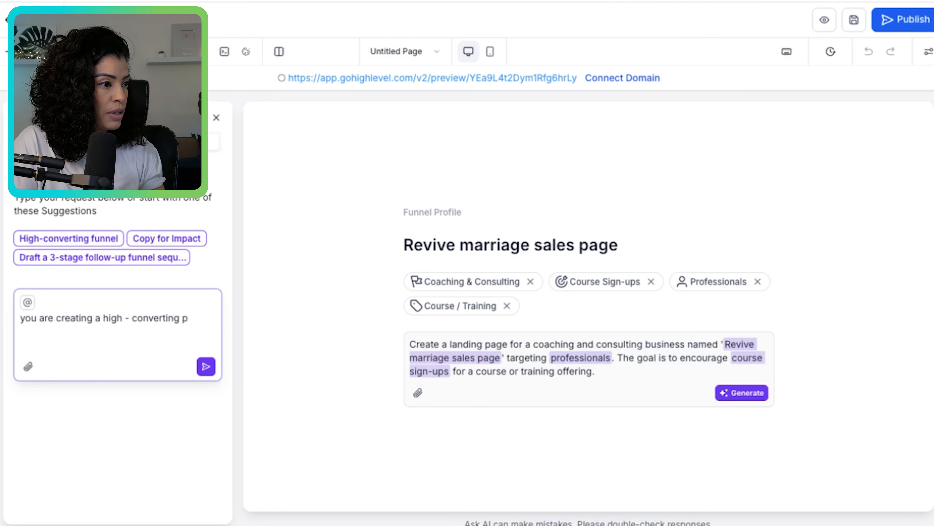
{"action": "key", "text": "BackSpace"}
{"action": "type", "text": "sales page"}
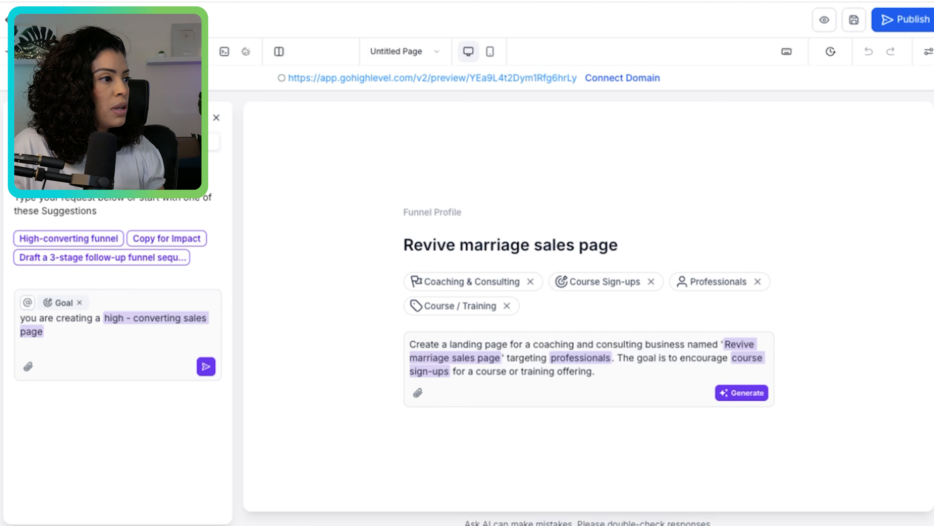
{"action": "left_click", "coordinate": [66, 142]}
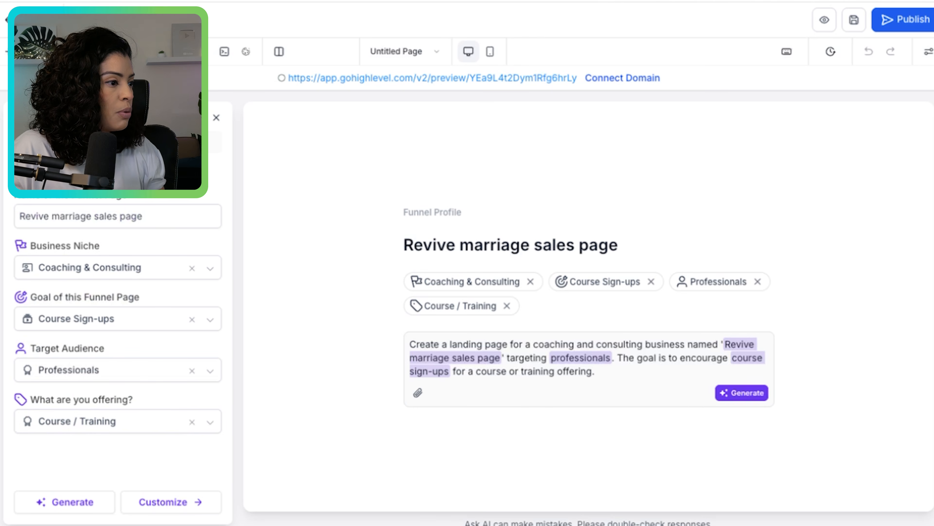
- Customize the page with English (US) as the language and Bold & High-Energy as the tone
{"action": "left_click", "coordinate": [161, 508]}
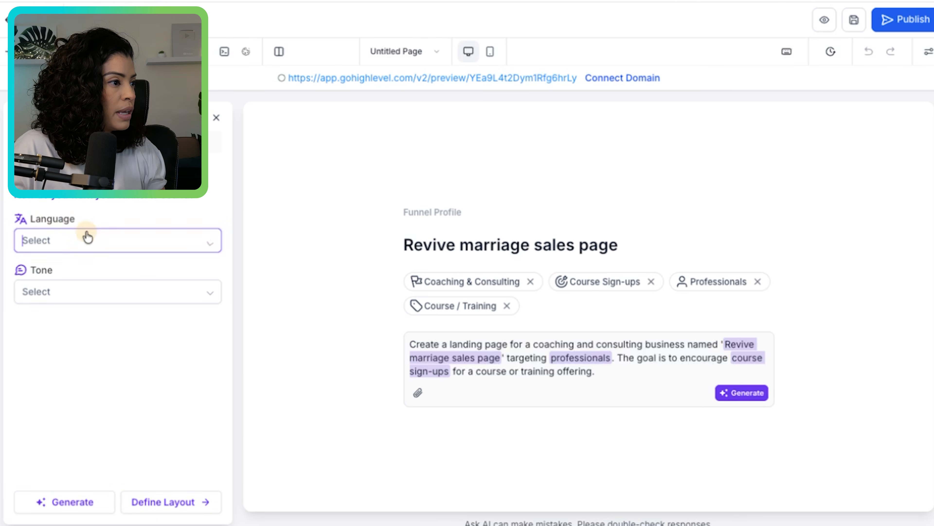
{"action": "left_click", "coordinate": [87, 239]}
{"action": "left_click", "coordinate": [76, 267]}
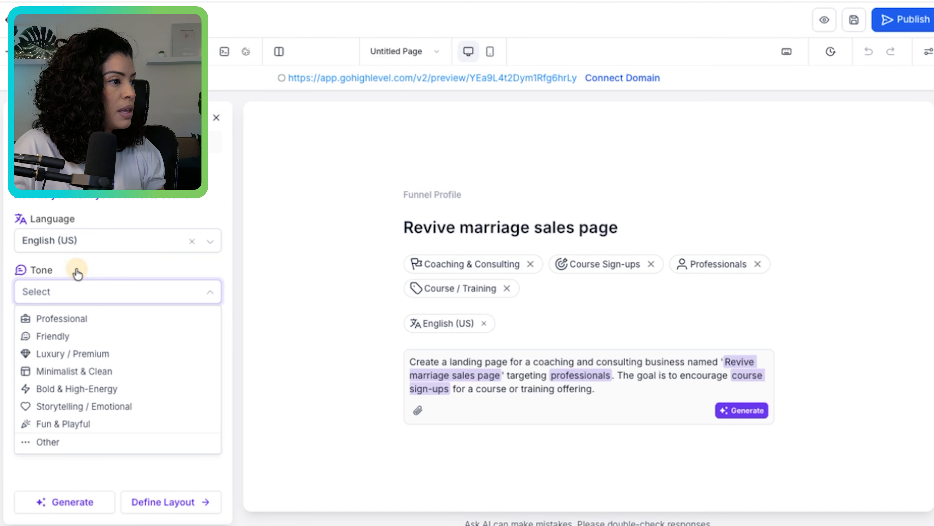
{"action": "left_click", "coordinate": [106, 390]}
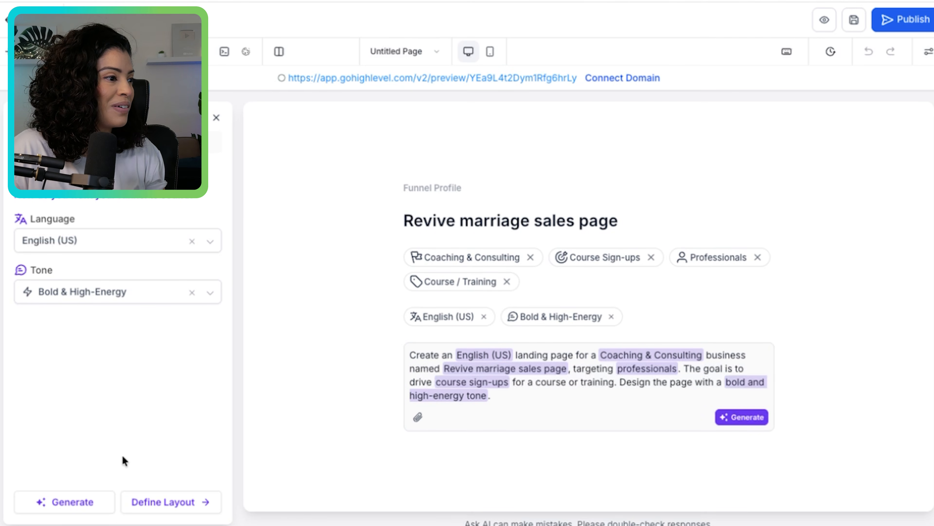
- Proceed to the layout definition of the funnel profile and open the color scheme choices
{"action": "left_click", "coordinate": [129, 504]}
{"action": "mouse_move", "coordinate": [232, 241]}
{"action": "left_mouse_down"}
{"action": "mouse_move", "coordinate": [231, 277]}
{"action": "mouse_move", "coordinate": [230, 236]}
{"action": "mouse_move", "coordinate": [230, 244]}
{"action": "left_mouse_up"}
{"action": "left_click", "coordinate": [158, 230]}
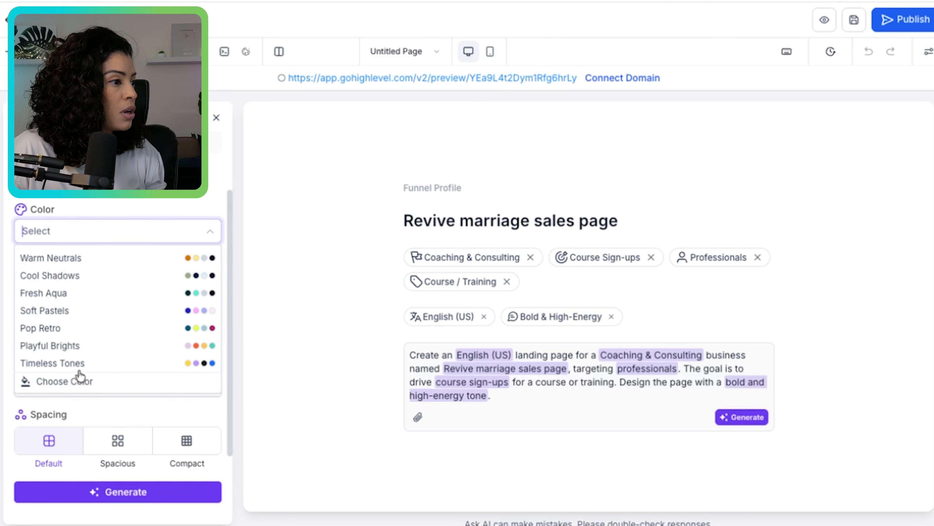
{"action": "left_click", "coordinate": [75, 381]}
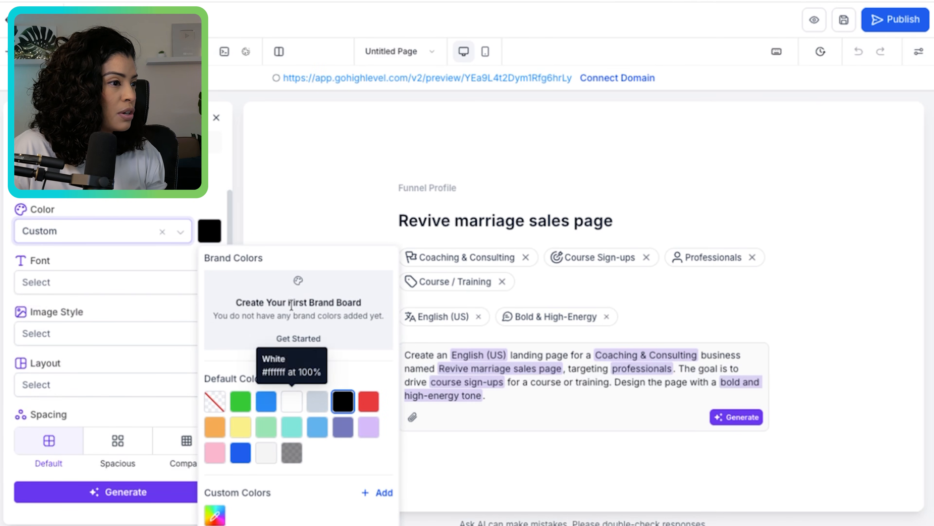
{"action": "left_click", "coordinate": [312, 340]}
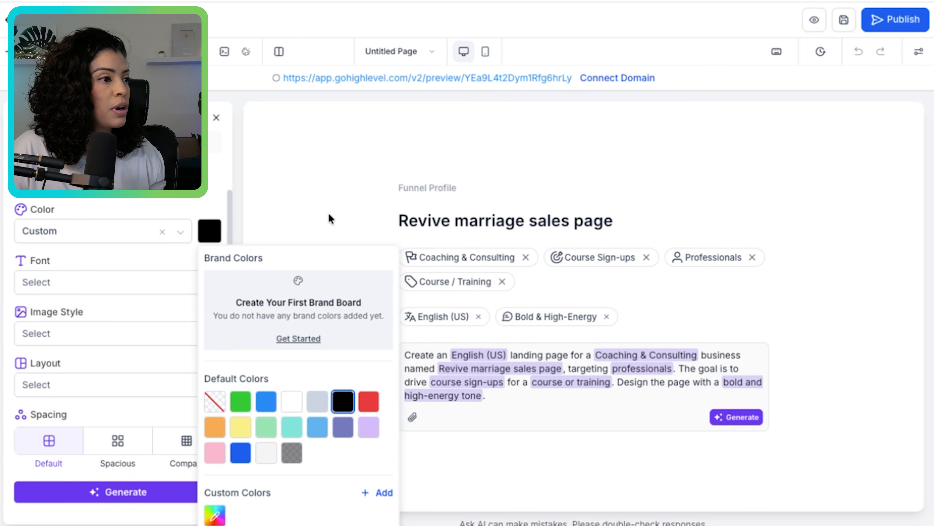
{"action": "left_click", "coordinate": [308, 210]}
{"action": "left_click", "coordinate": [163, 232]}
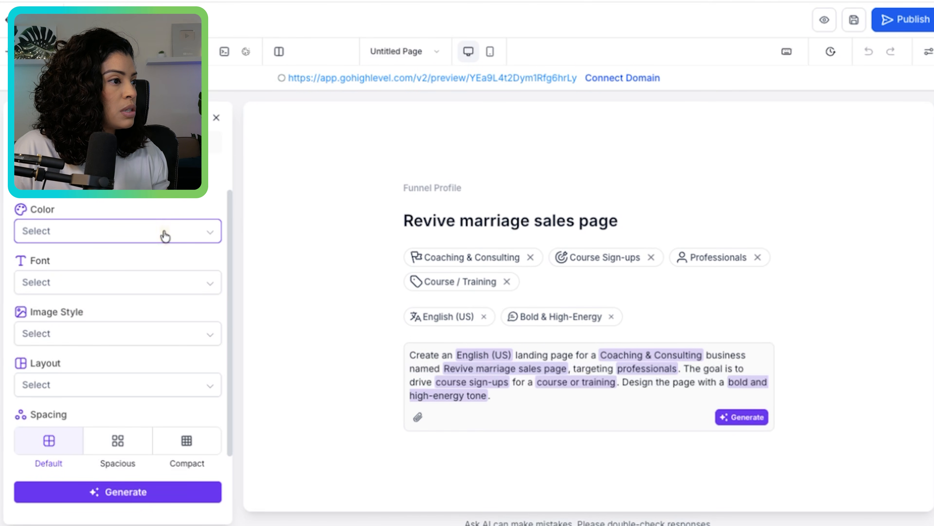
- Set the page's color scheme to Soft Pastels and its font to Modern
{"action": "left_click", "coordinate": [208, 234]}
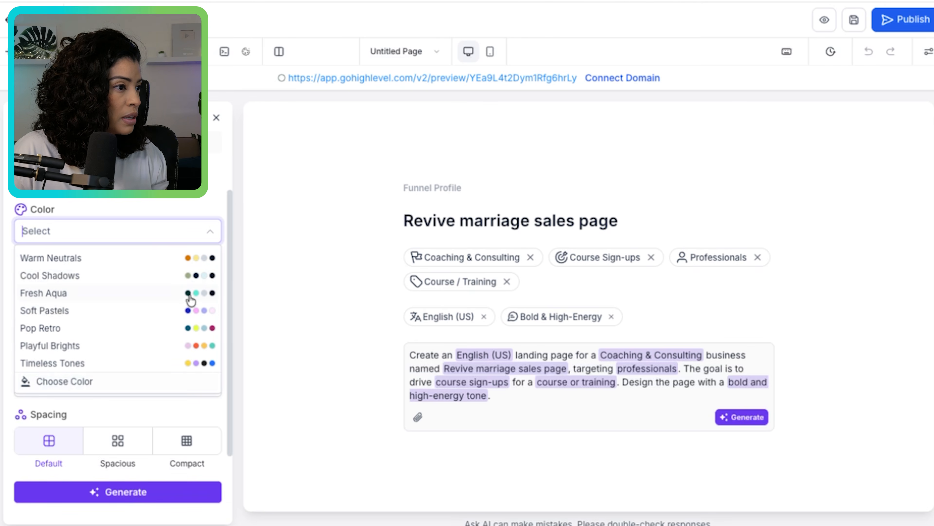
{"action": "left_click", "coordinate": [151, 313]}
{"action": "left_click", "coordinate": [199, 258]}
{"action": "left_click_drag", "start_coordinate": [228, 218], "coordinate": [229, 244]}
{"action": "left_click", "coordinate": [148, 251]}
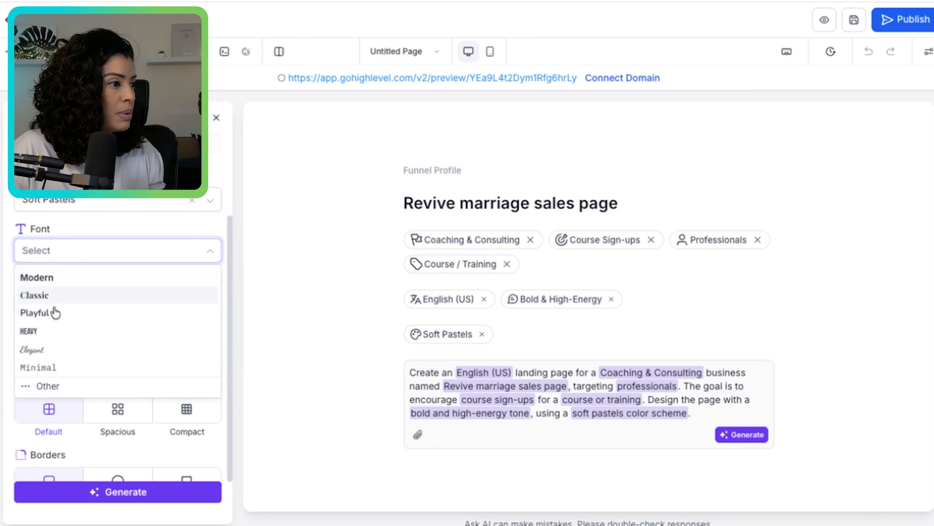
{"action": "left_click", "coordinate": [62, 279]}
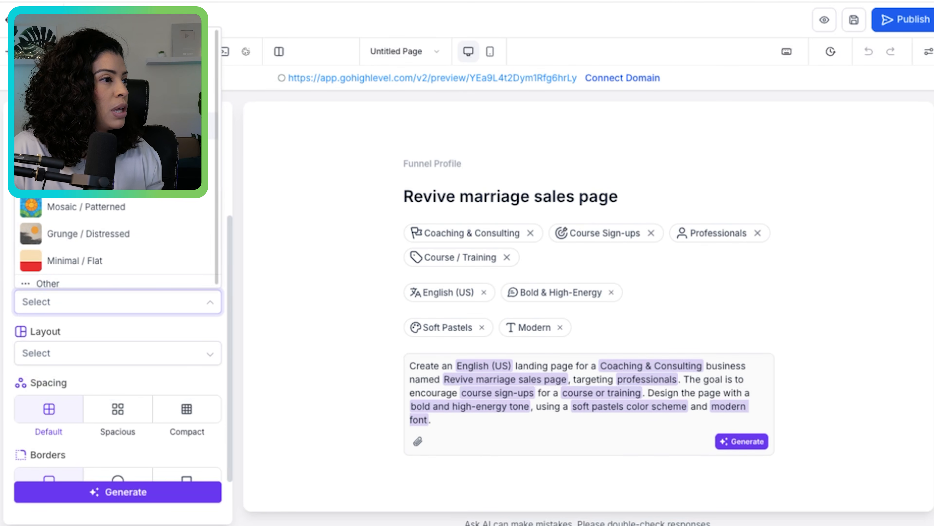
- Set the image style to 3D Render / Digital Art and the layout to Minimal / Clean
{"action": "left_click", "coordinate": [95, 126]}
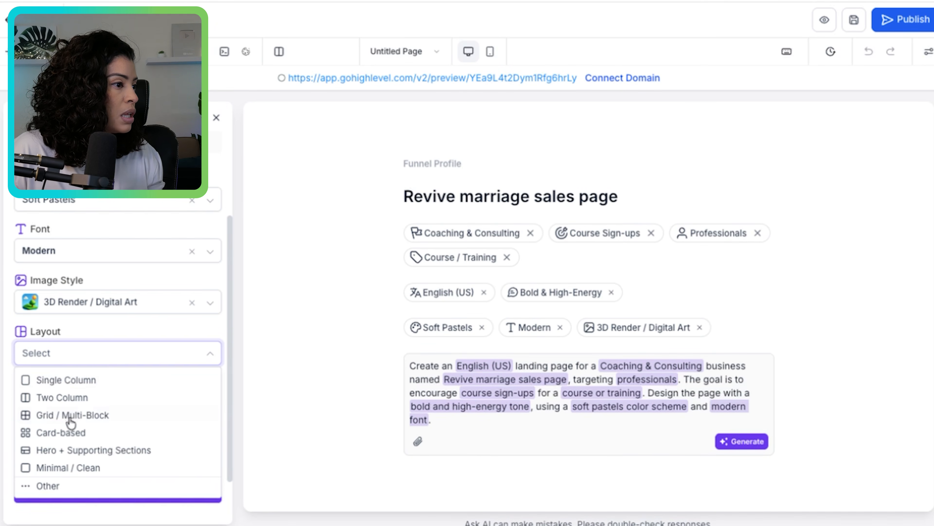
{"action": "left_click", "coordinate": [204, 315]}
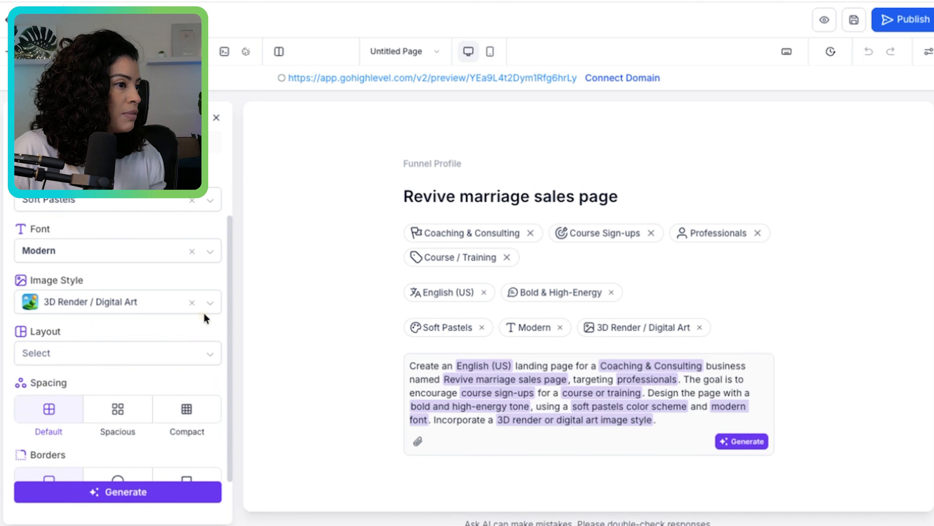
{"action": "scroll", "coordinate": [221, 331], "scroll_direction": "down", "scroll_amount": 1}
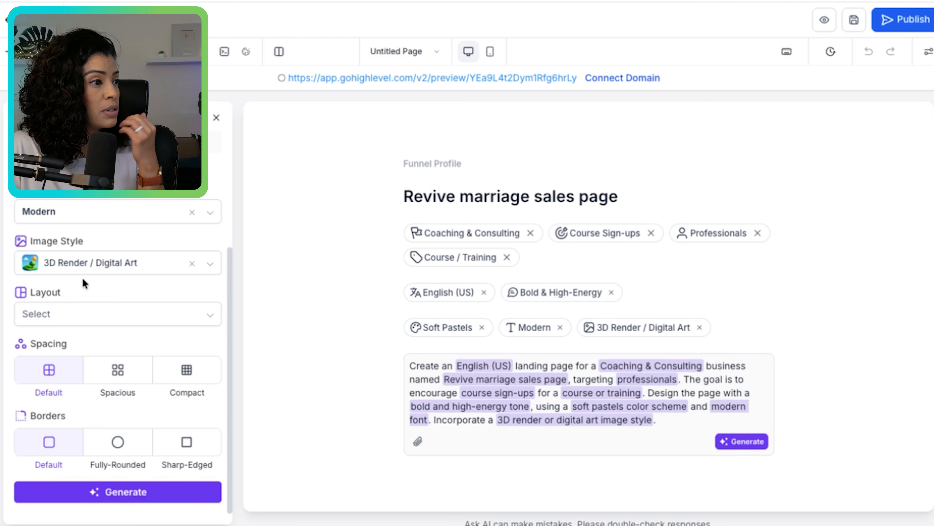
{"action": "left_click", "coordinate": [72, 316]}
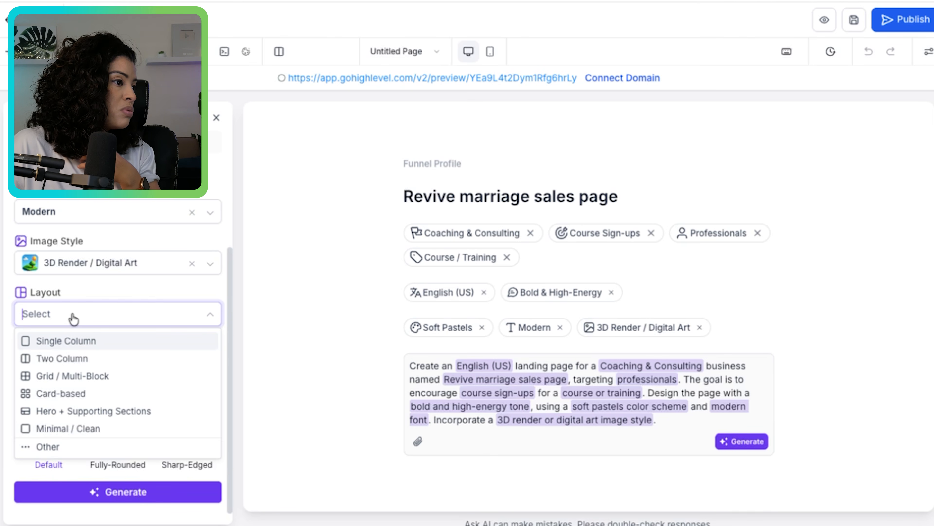
{"action": "left_click", "coordinate": [66, 428]}
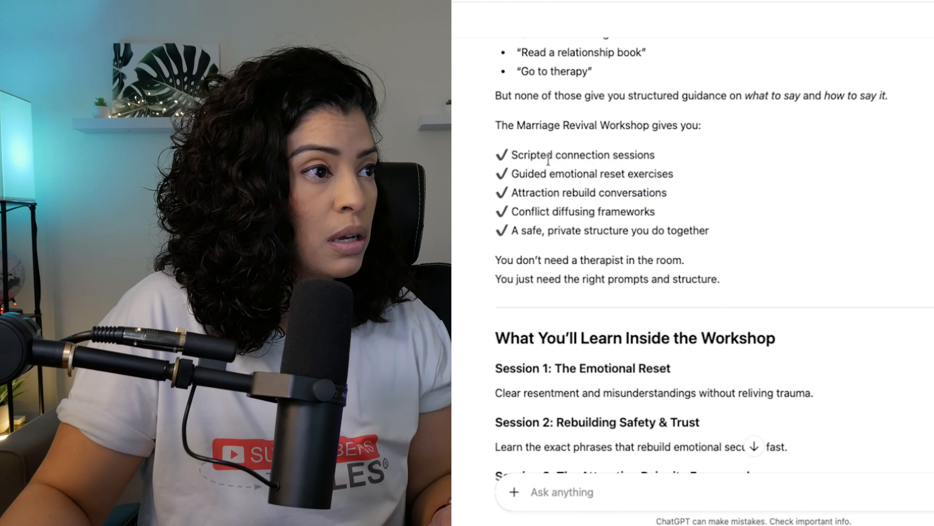
- Switch to ChatGPT and copy the sales copy from "The Sessions That Actually Revive Your Marriage" through the closing "Yes, I Want to" call to action
{"action": "left_click_drag", "start_coordinate": [548, 158], "coordinate": [530, 29]}
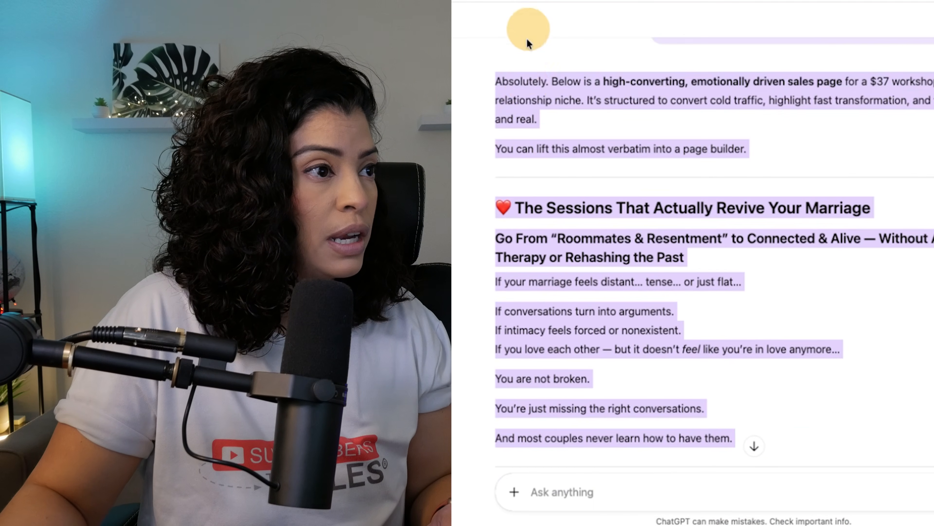
{"action": "left_click", "coordinate": [523, 274]}
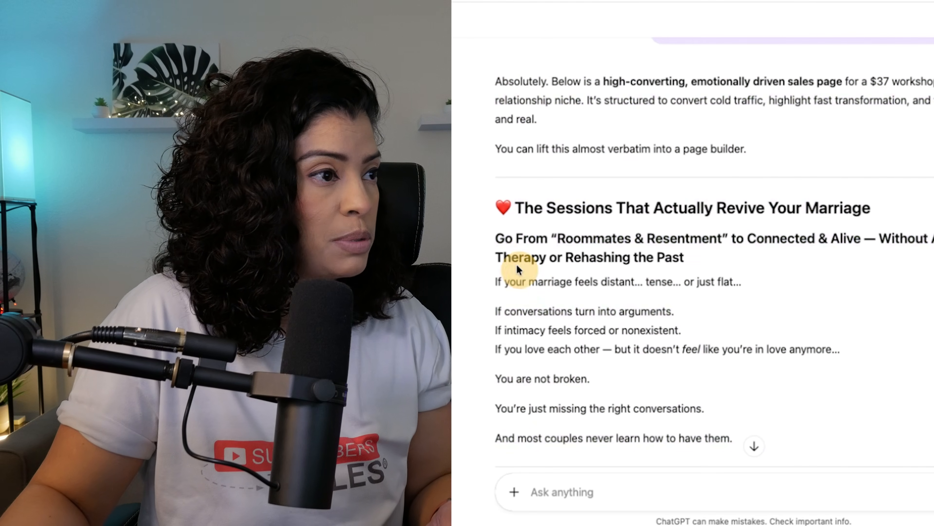
{"action": "left_click_drag", "start_coordinate": [514, 209], "coordinate": [725, 127]}
{"action": "right_click", "coordinate": [616, 126]}
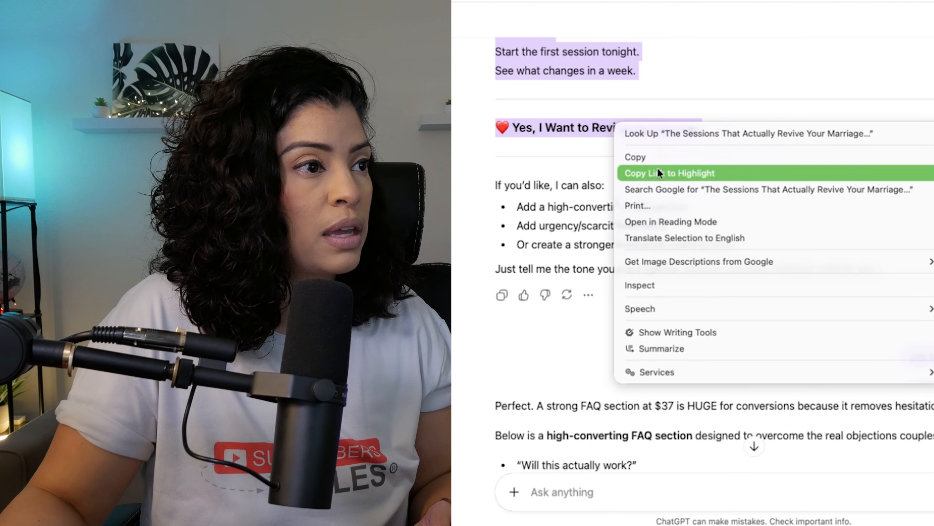
{"action": "left_click", "coordinate": [655, 157]}
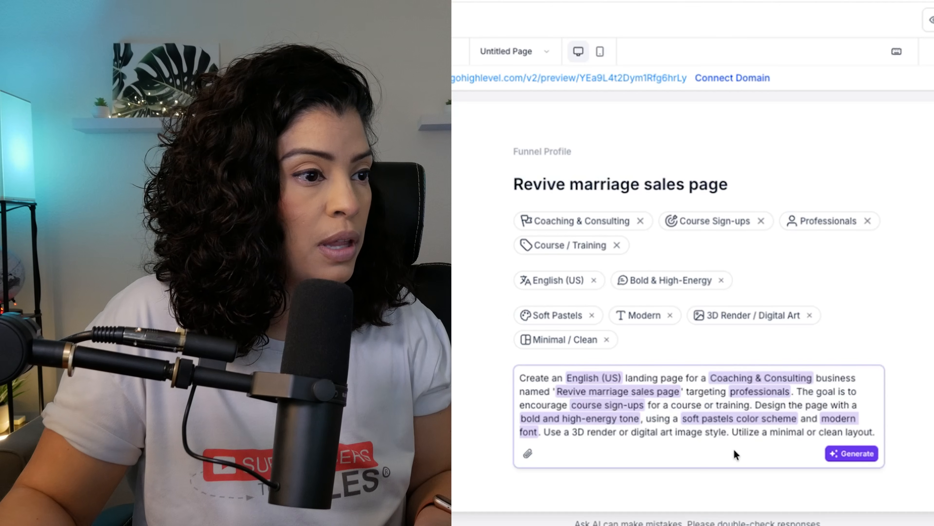
- Append "Here is the copy of the sales page:" to the end of the funnel prompt, separated by blank lines
{"action": "left_click", "coordinate": [879, 435]}
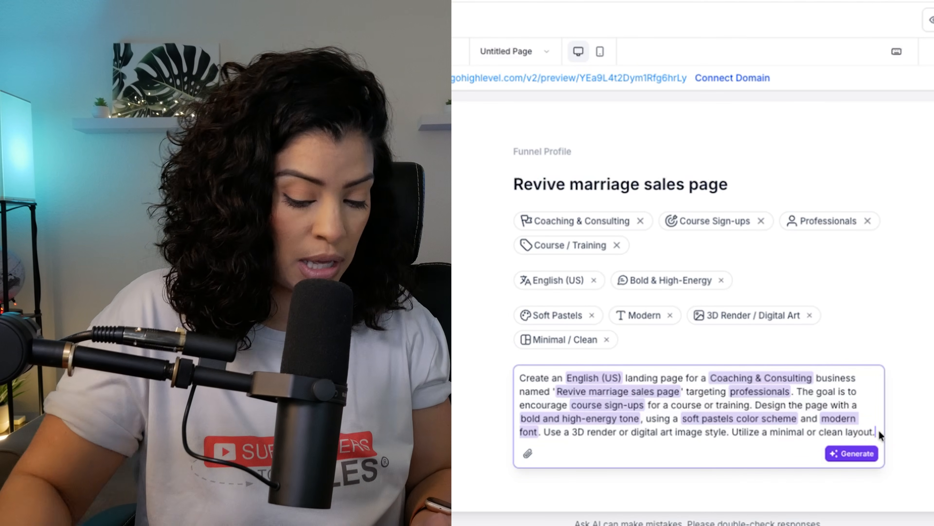
{"action": "key", "text": "shift+Return"}
{"action": "key", "text": "shift+Return"}
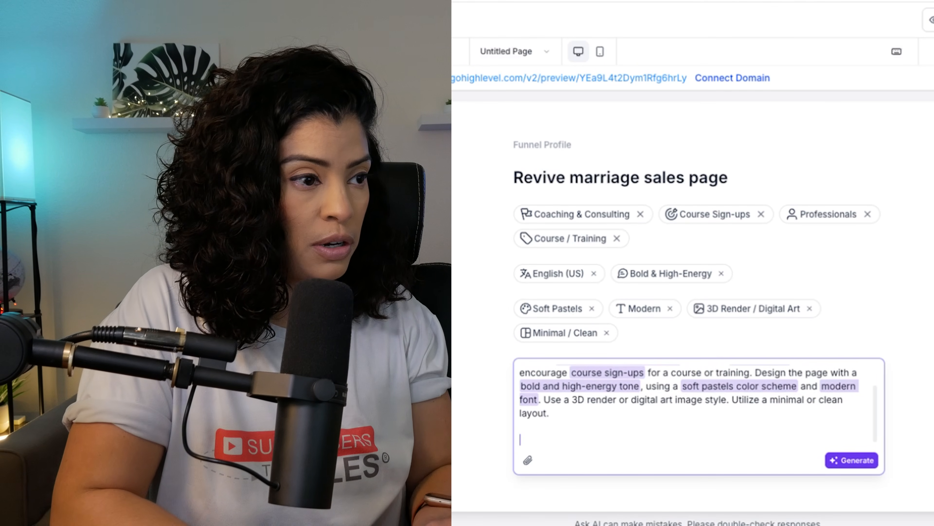
{"action": "type", "text": "Here'"}
{"action": "key", "text": "BackSpace"}
{"action": "type", "text": "is the copy of the sales page"}
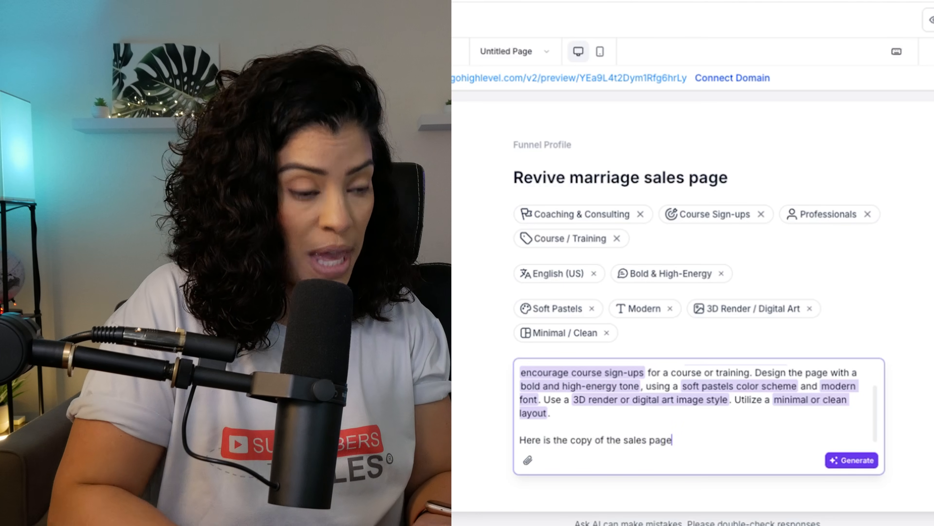
{"action": "type", "text": ":"}
{"action": "key", "text": "Return"}
{"action": "key", "text": "Return"}
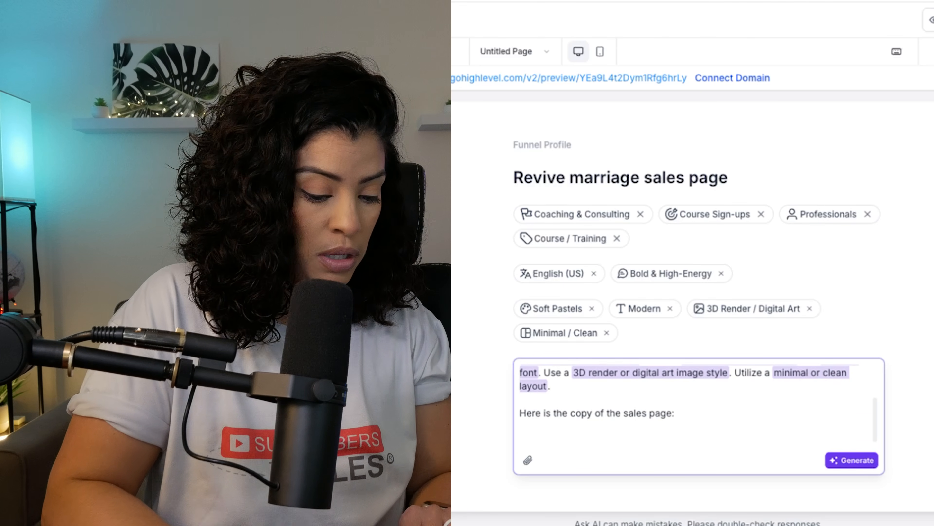
- Paste the copied sales copy into the funnel prompt and generate the funnel page
{"action": "key", "text": "ctrl+v"}
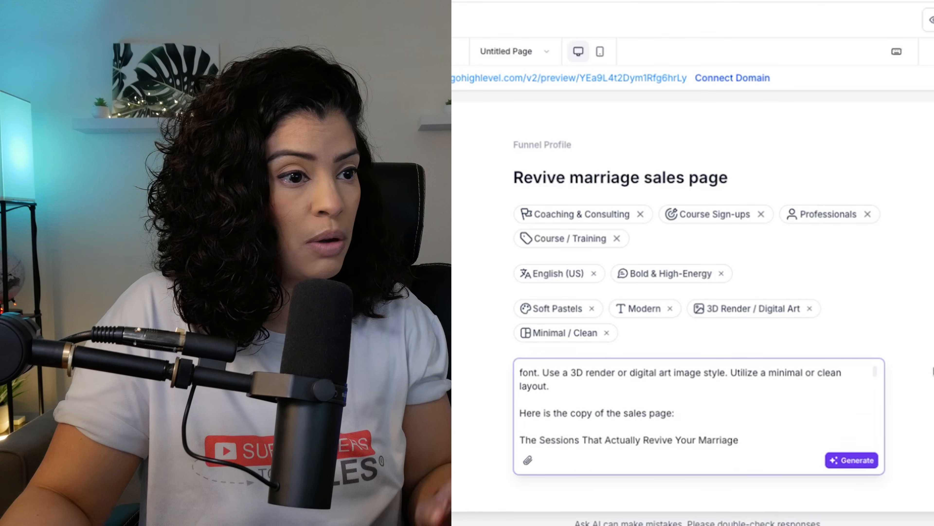
{"action": "left_click_drag", "start_coordinate": [877, 370], "coordinate": [773, 467]}
{"action": "left_click", "coordinate": [843, 461]}
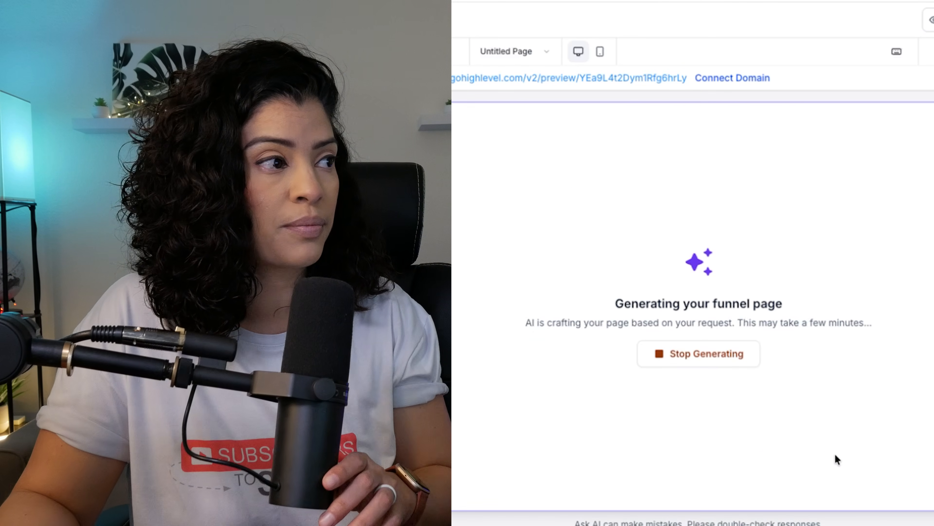
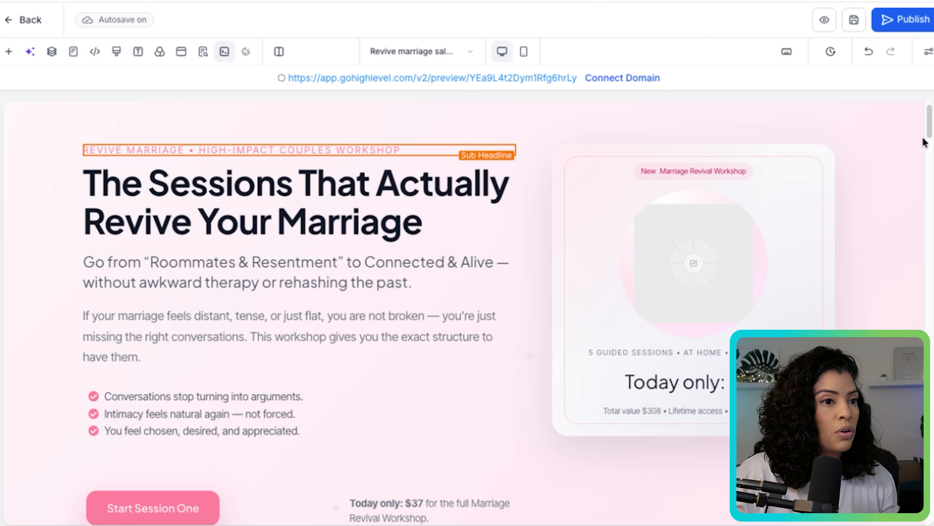
- Review the generated sales page from the hero section to the closing call to action, including the offer stack
{"action": "left_click_drag", "start_coordinate": [926, 127], "coordinate": [926, 180]}
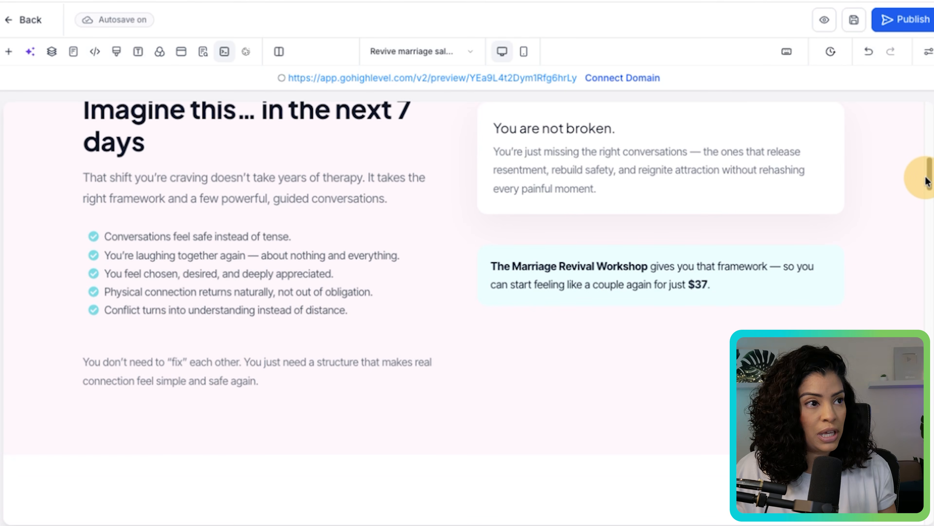
{"action": "left_click_drag", "start_coordinate": [926, 180], "coordinate": [919, 491]}
{"action": "scroll", "coordinate": [464, 313], "scroll_direction": "down", "scroll_amount": 7}
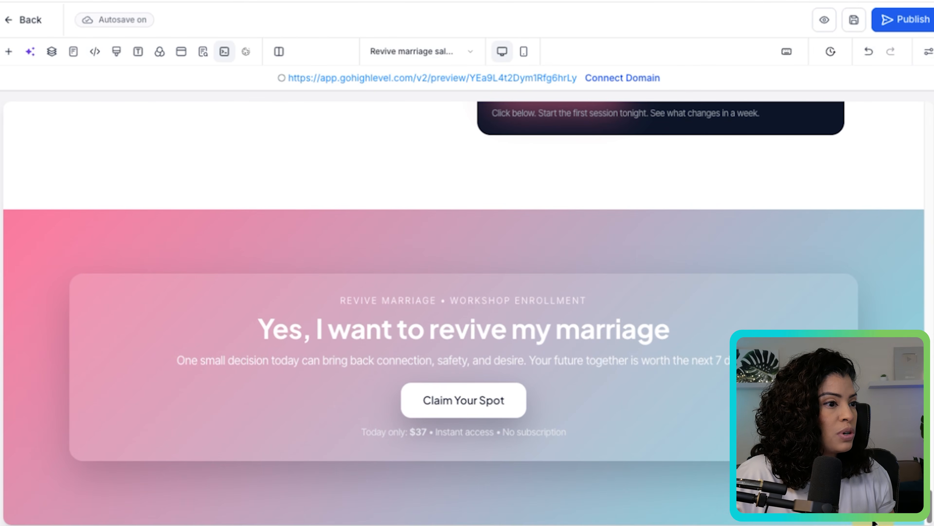
{"action": "scroll", "coordinate": [464, 313], "scroll_direction": "up", "scroll_amount": 12}
{"action": "scroll", "coordinate": [464, 313], "scroll_direction": "up", "scroll_amount": 10}
{"action": "scroll", "coordinate": [463, 313], "scroll_direction": "down", "scroll_amount": 1}
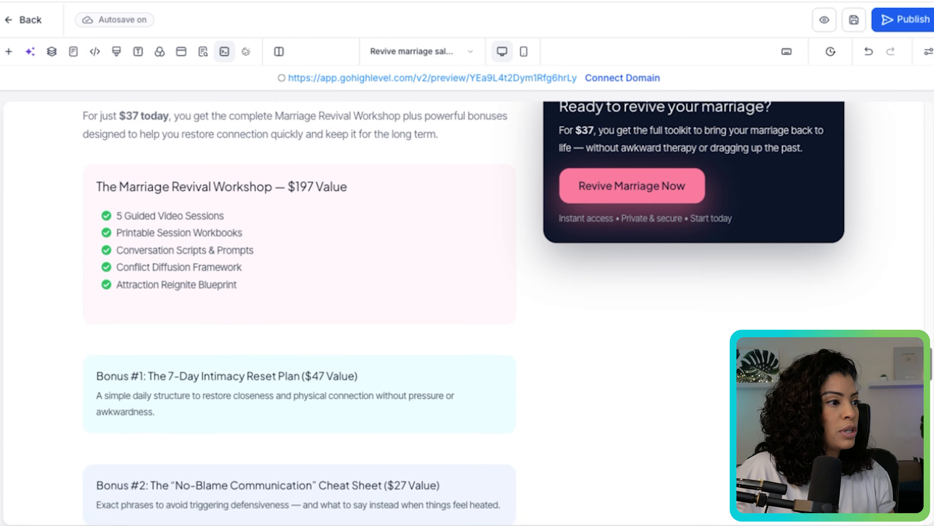
{"action": "scroll", "coordinate": [464, 313], "scroll_direction": "up", "scroll_amount": 3}
{"action": "scroll", "coordinate": [464, 313], "scroll_direction": "down", "scroll_amount": 10}
{"action": "scroll", "coordinate": [464, 313], "scroll_direction": "up", "scroll_amount": 12}
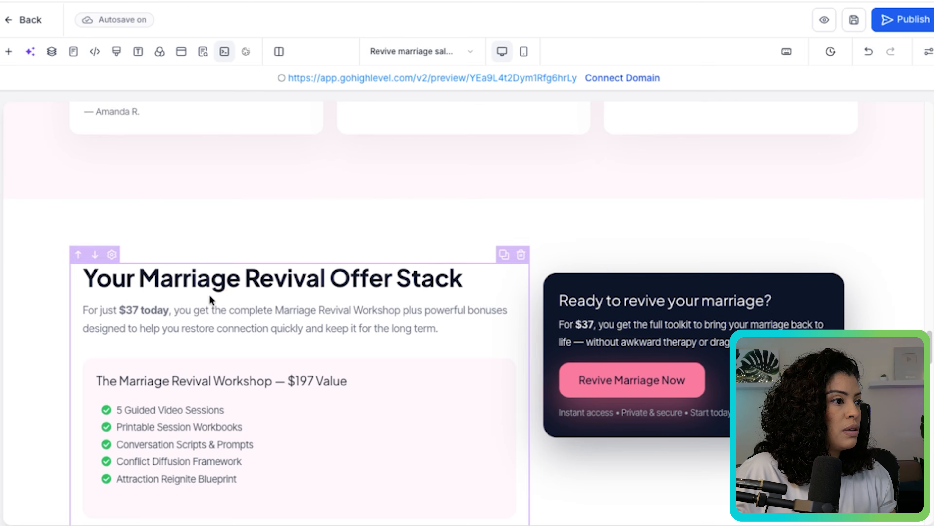
- Copy the "Your Marriage Revival Offer Stack" headline text and close the element settings
{"action": "left_click", "coordinate": [201, 287]}
{"action": "left_click_drag", "start_coordinate": [105, 300], "coordinate": [37, 280]}
{"action": "right_click", "coordinate": [130, 280]}
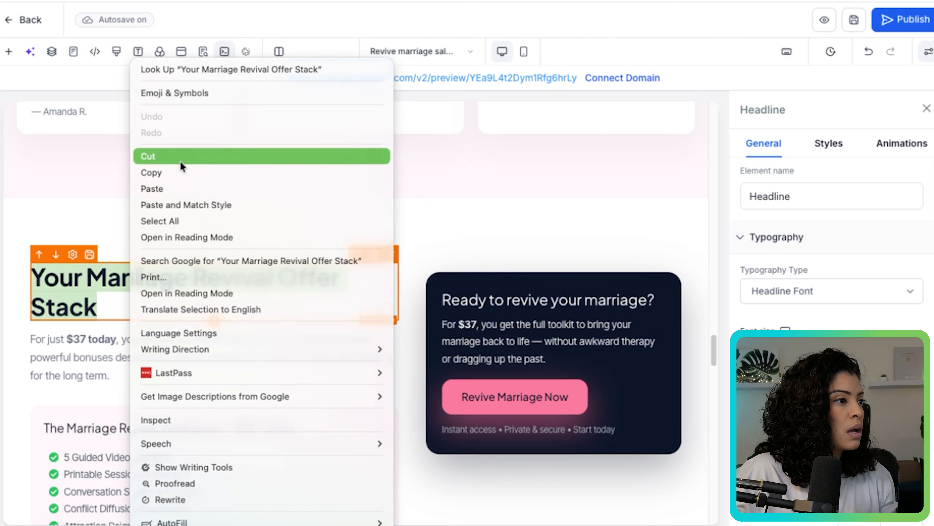
{"action": "left_click", "coordinate": [210, 172]}
{"action": "left_click", "coordinate": [551, 172]}
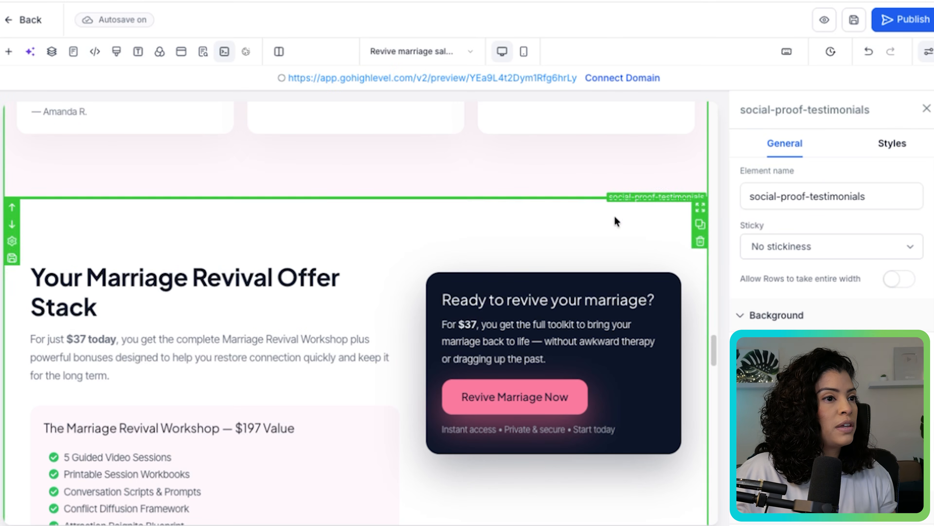
{"action": "left_click", "coordinate": [926, 108]}
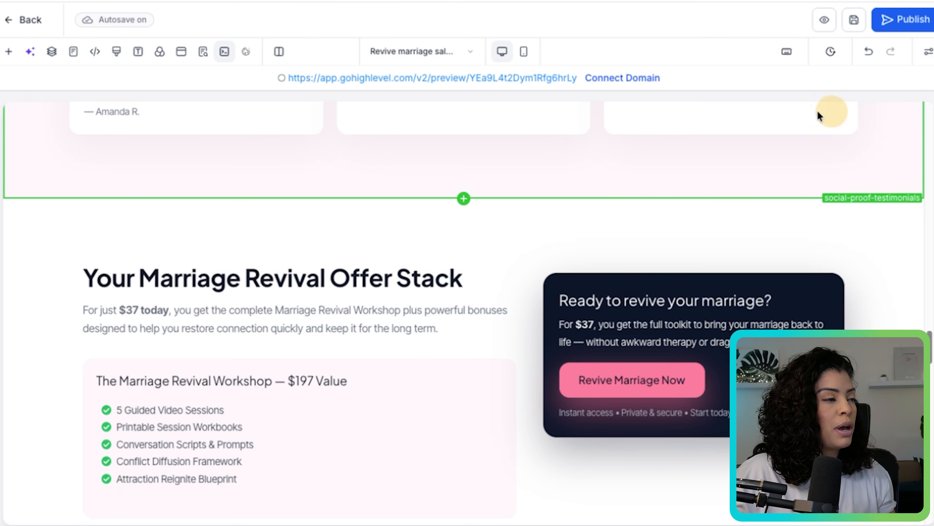
- Start an Ask AI build request reading "hey this looks so amazing but I would like you to add"
{"action": "left_click", "coordinate": [31, 54]}
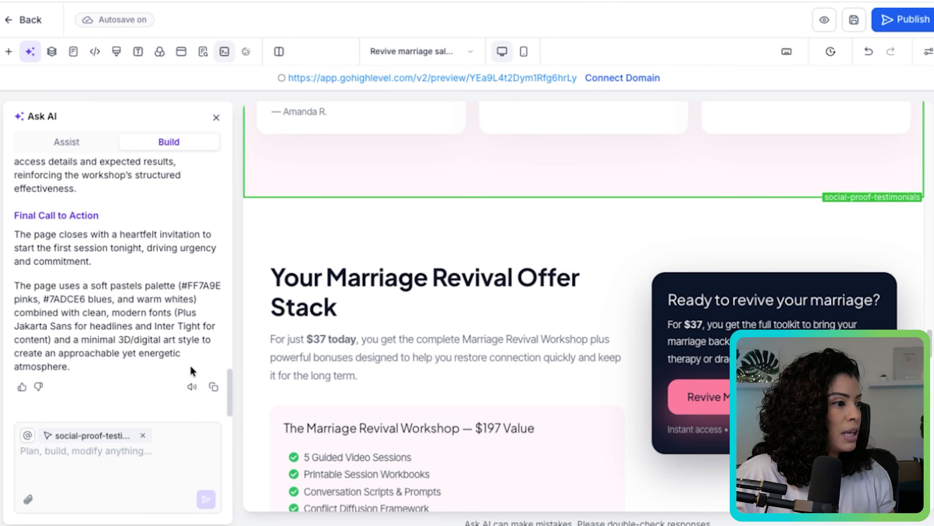
{"action": "left_click", "coordinate": [116, 470]}
{"action": "type", "text": "h"}
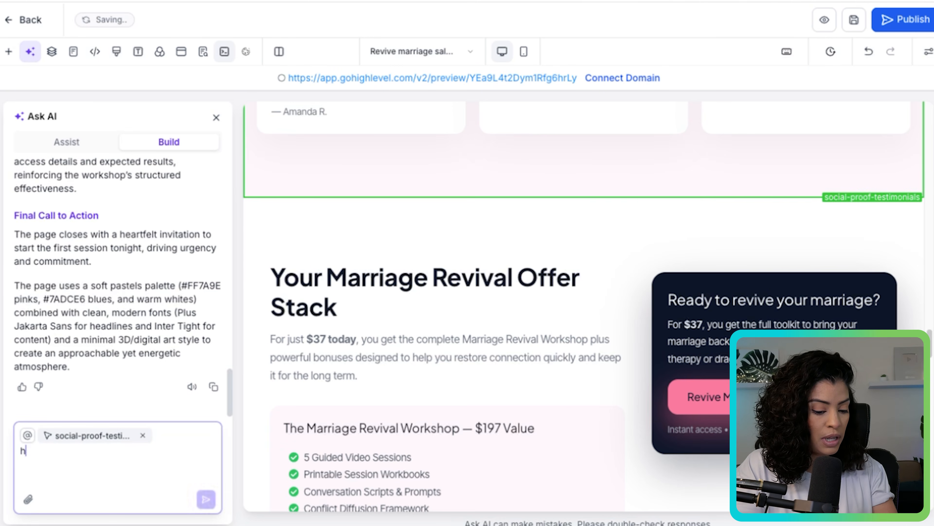
{"action": "type", "text": "ey this looks so mama"}
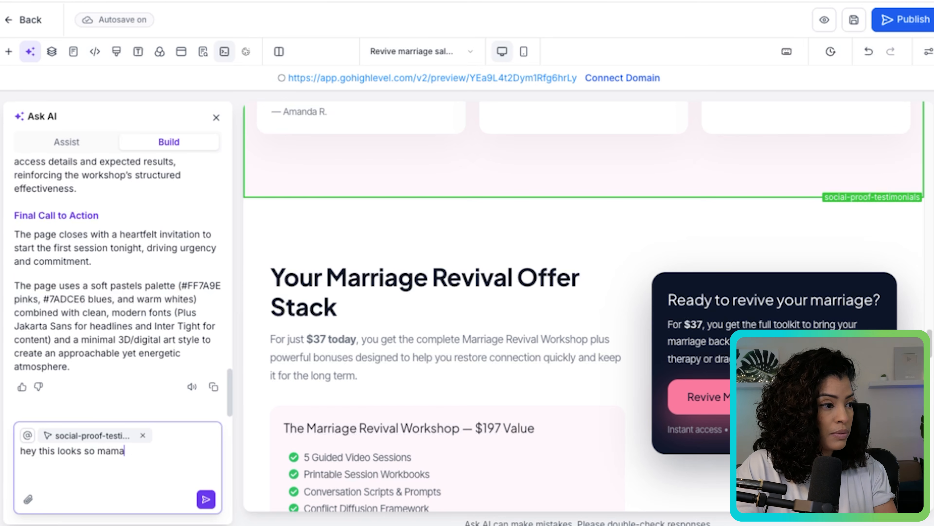
{"action": "key", "text": "BackSpace"}
{"action": "key", "text": "BackSpace"}
{"action": "key", "text": "BackSpace"}
{"action": "key", "text": "BackSpace"}
{"action": "type", "text": "amazing"}
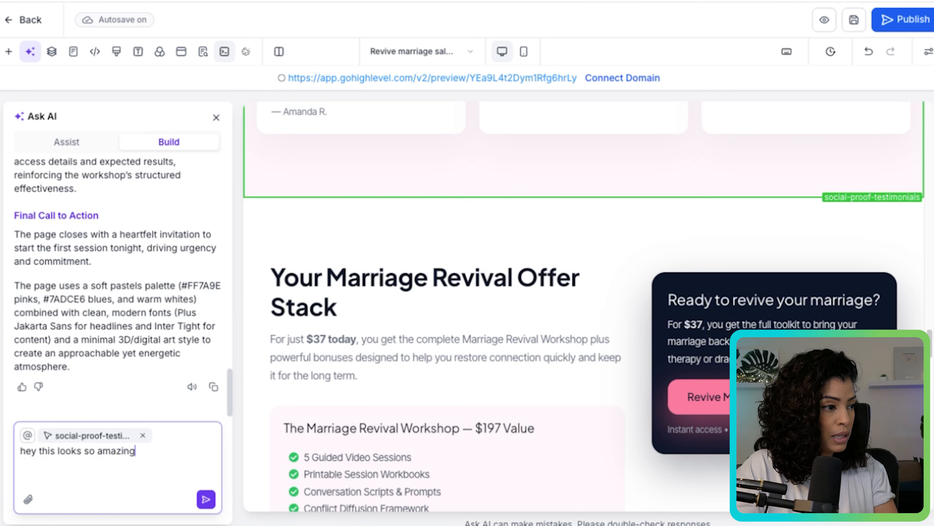
{"action": "type", "text": " but I would like you to add to th"}
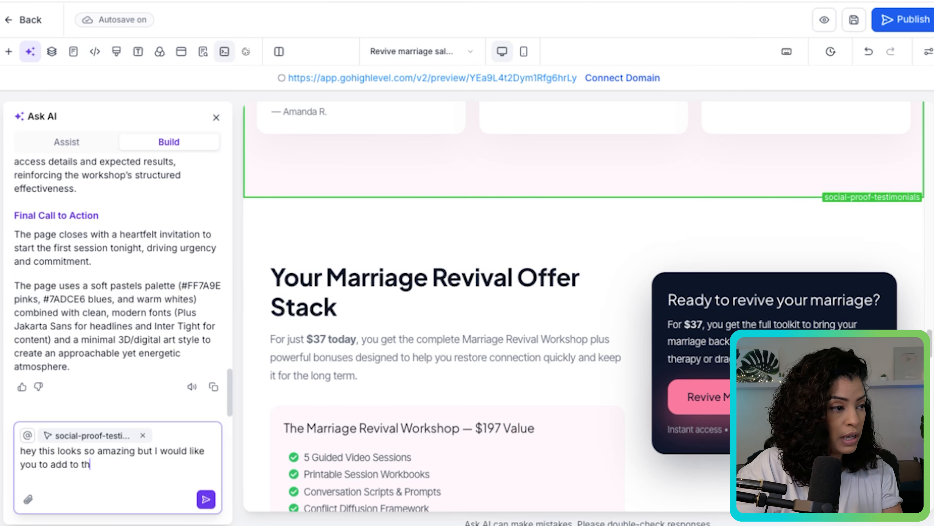
- Continue the request with to the section "Your Marriage Revival Offer Stack" some mockups of the, using the copied headline
{"action": "type", "text": "section "}
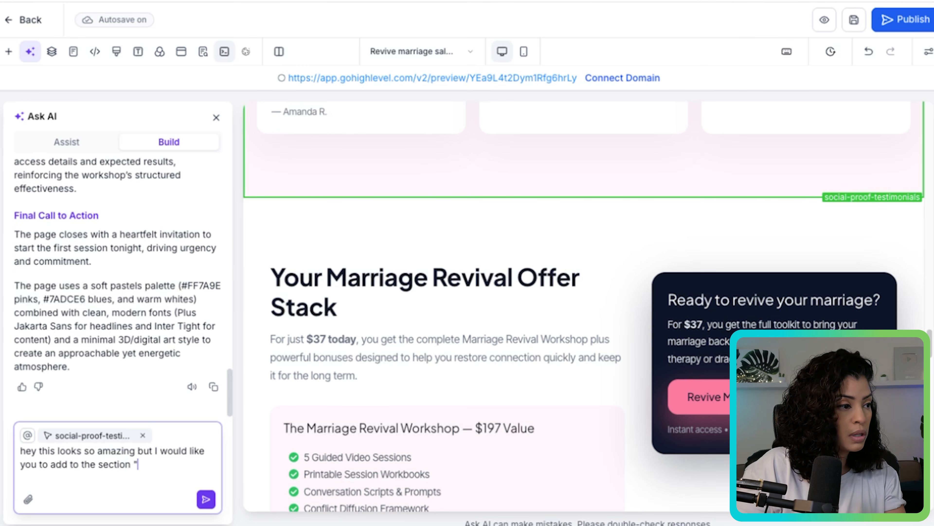
{"action": "type", "text": "\""}
{"action": "key", "text": "ctrl+v"}
{"action": "type", "text": "\""}
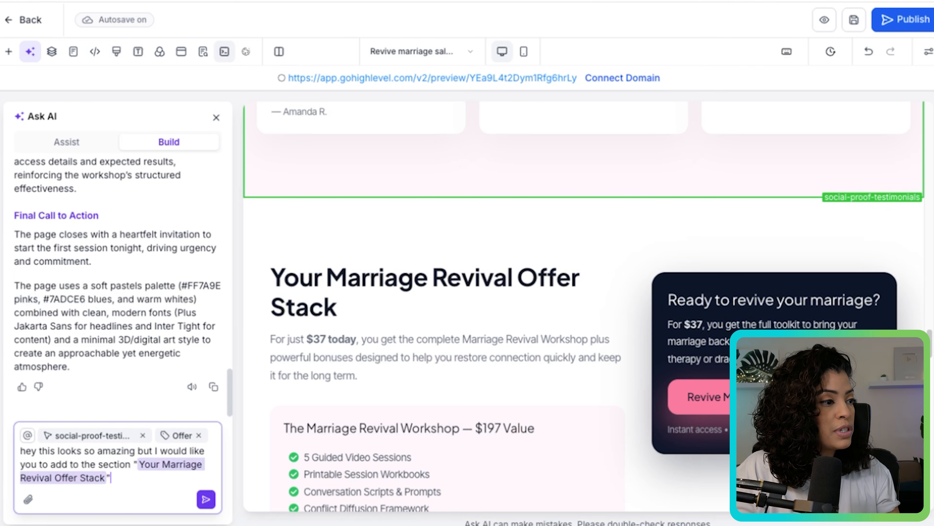
{"action": "type", "text": " some mockup"}
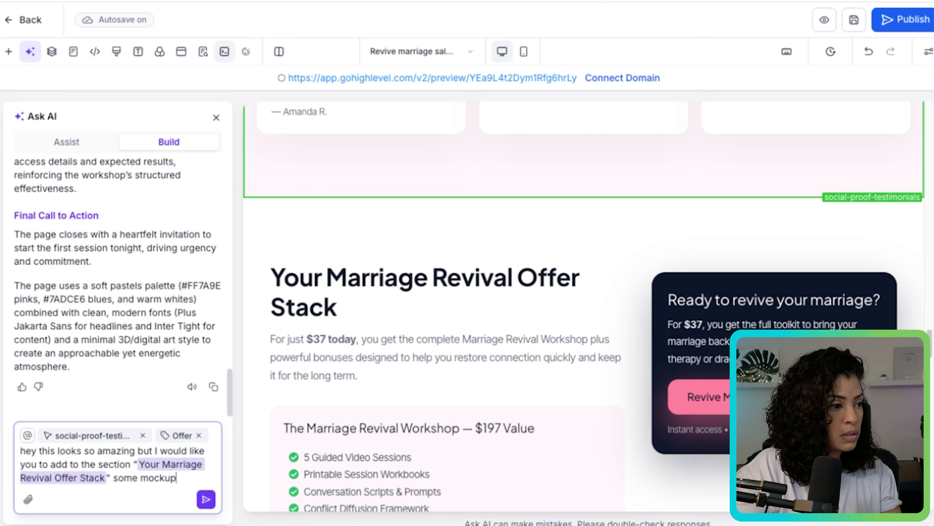
{"action": "type", "text": "s of the"}
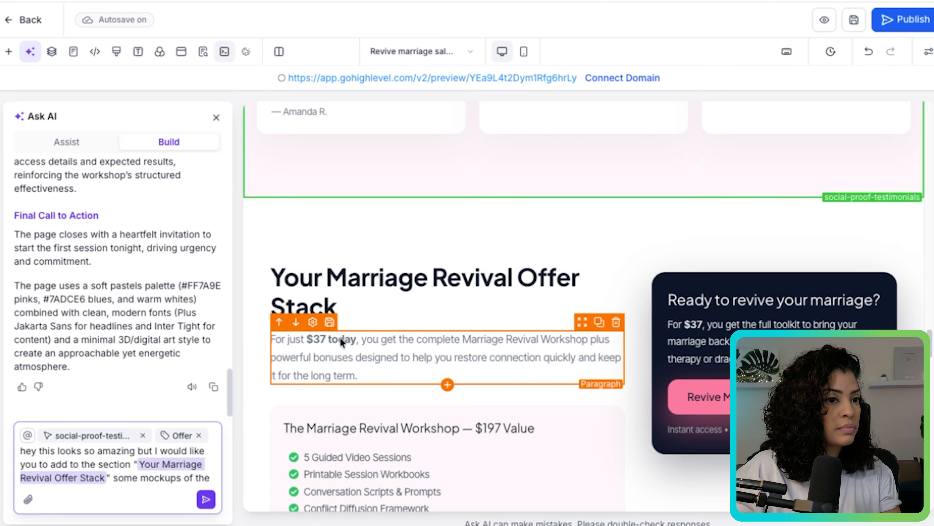
- Check the bonus boxes, finish the request with "bonuses so there can be visuals." and send it
{"action": "left_click_drag", "start_coordinate": [931, 340], "coordinate": [932, 376]}
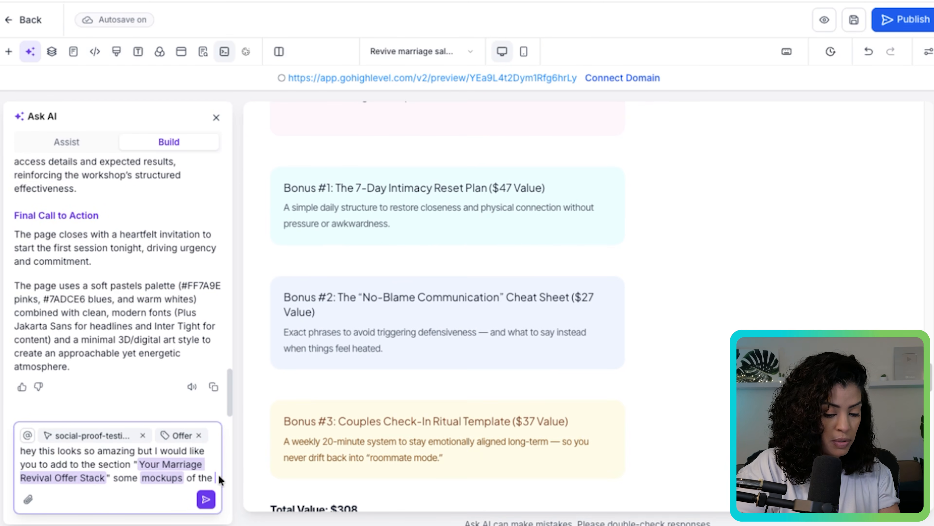
{"action": "type", "text": "bonuse"}
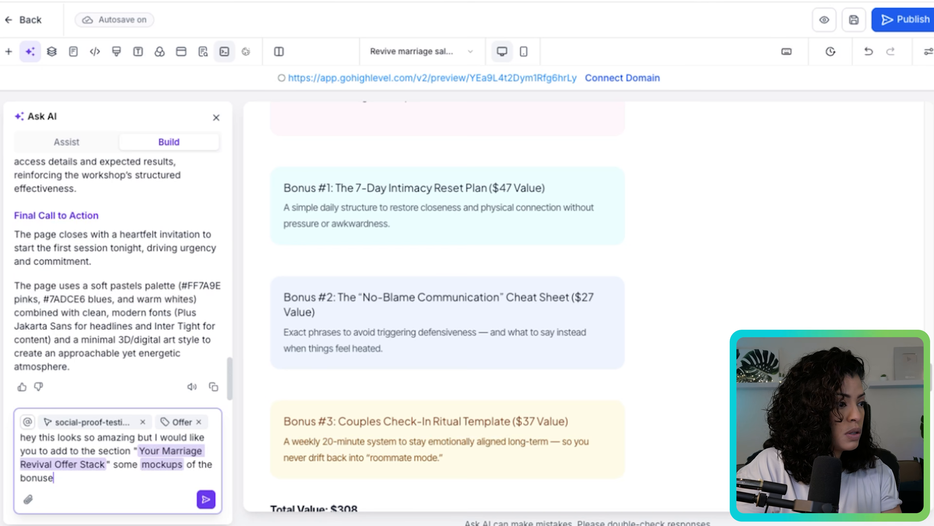
{"action": "type", "text": "s so there "}
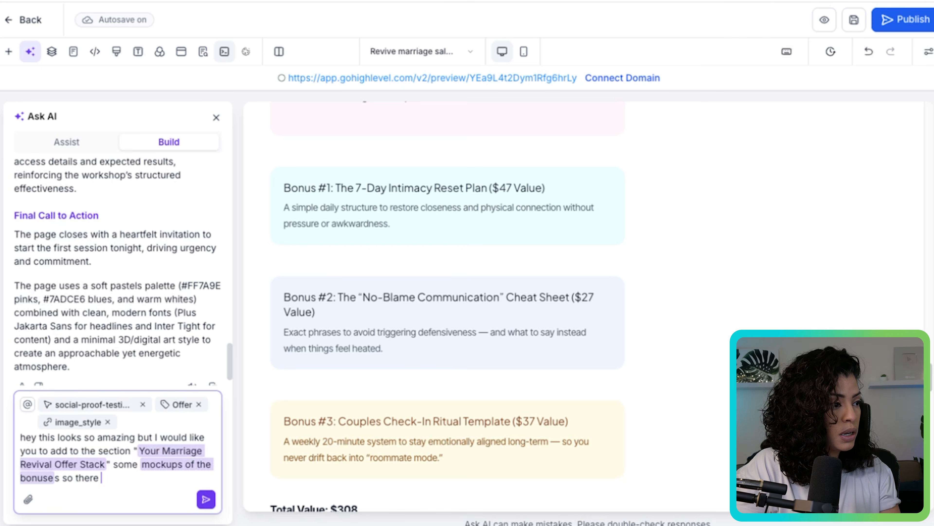
{"action": "type", "text": "can be visuals."}
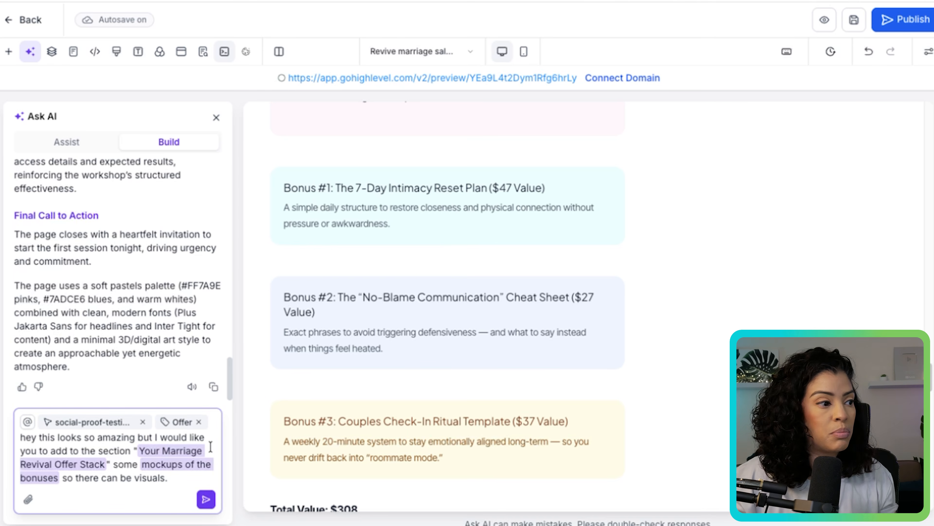
{"action": "left_click", "coordinate": [206, 499]}
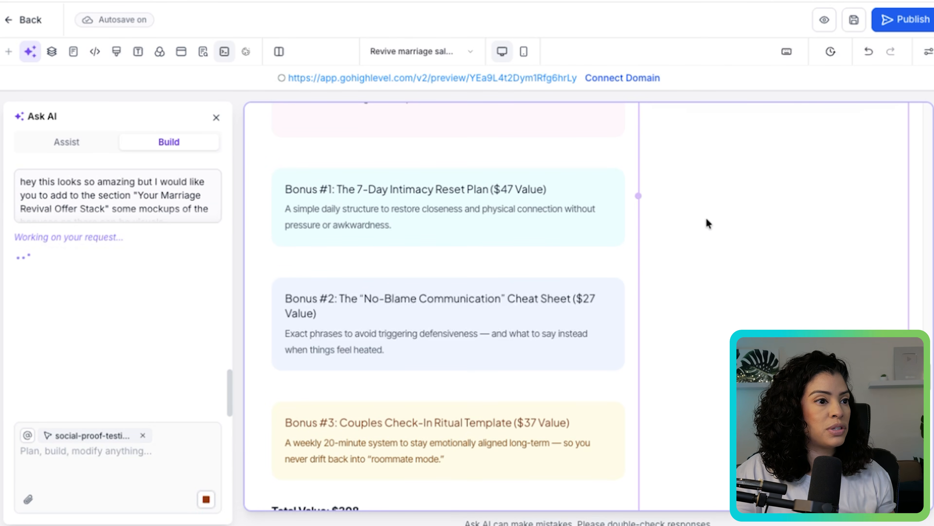
- Delete the empty columns beside Bonus #1 and Bonus #2 in the offer stack
{"action": "mouse_move", "coordinate": [933, 373]}
{"action": "left_mouse_down"}
{"action": "mouse_move", "coordinate": [933, 338]}
{"action": "mouse_move", "coordinate": [932, 363]}
{"action": "left_mouse_up"}
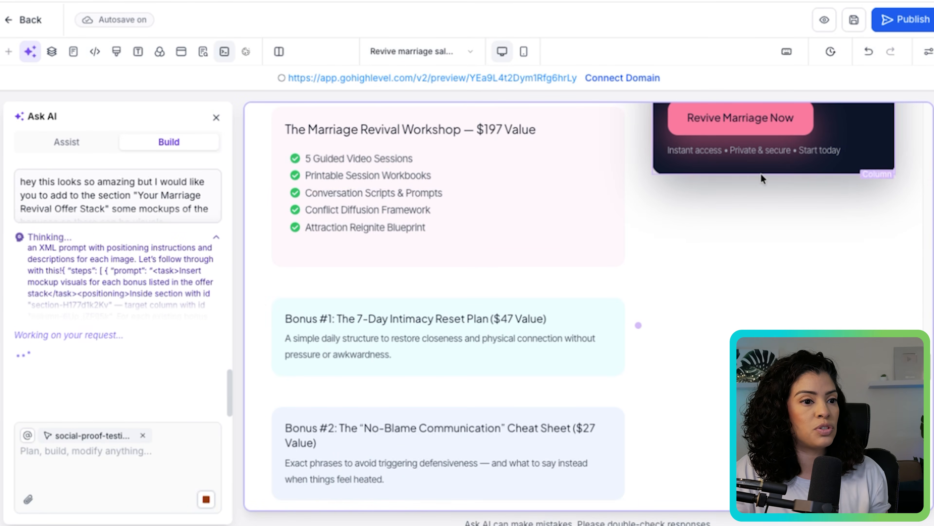
{"action": "left_click_drag", "start_coordinate": [932, 368], "coordinate": [929, 331]}
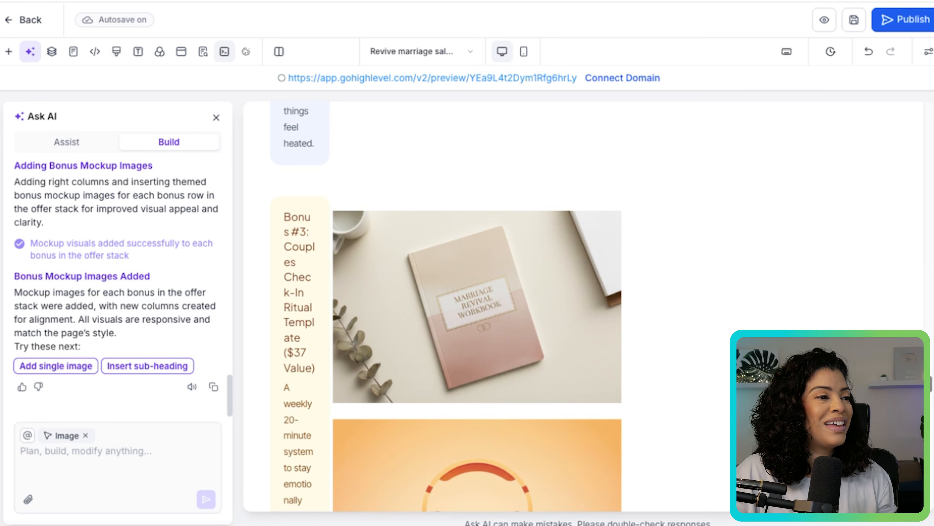
{"action": "left_click_drag", "start_coordinate": [932, 0], "coordinate": [933, 0]}
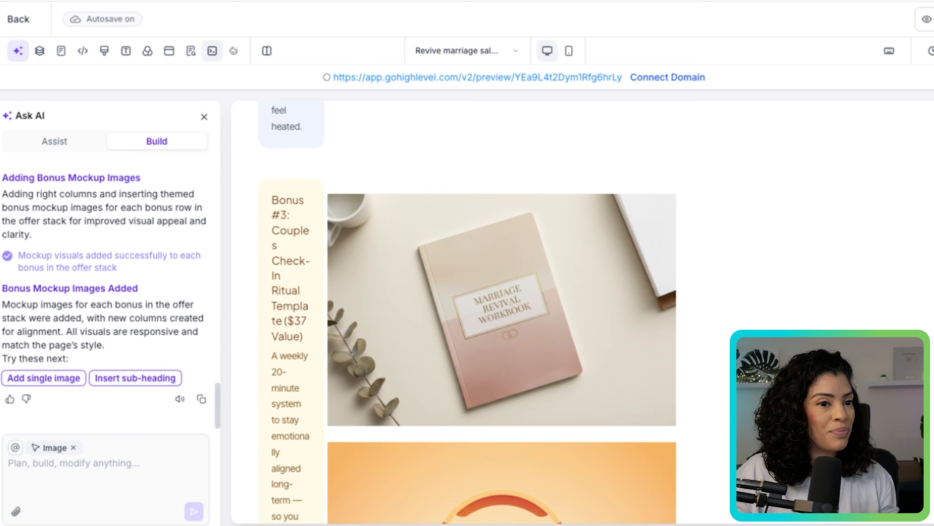
{"action": "scroll", "coordinate": [502, 312], "scroll_direction": "down", "scroll_amount": 15}
{"action": "scroll", "coordinate": [502, 313], "scroll_direction": "down", "scroll_amount": 2}
{"action": "scroll", "coordinate": [502, 442], "scroll_direction": "up", "scroll_amount": 15}
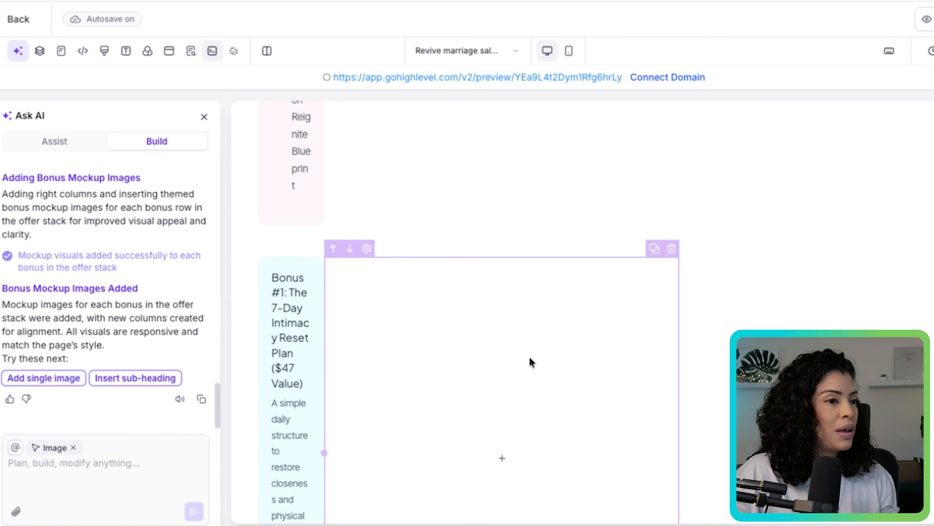
{"action": "left_click", "coordinate": [671, 249]}
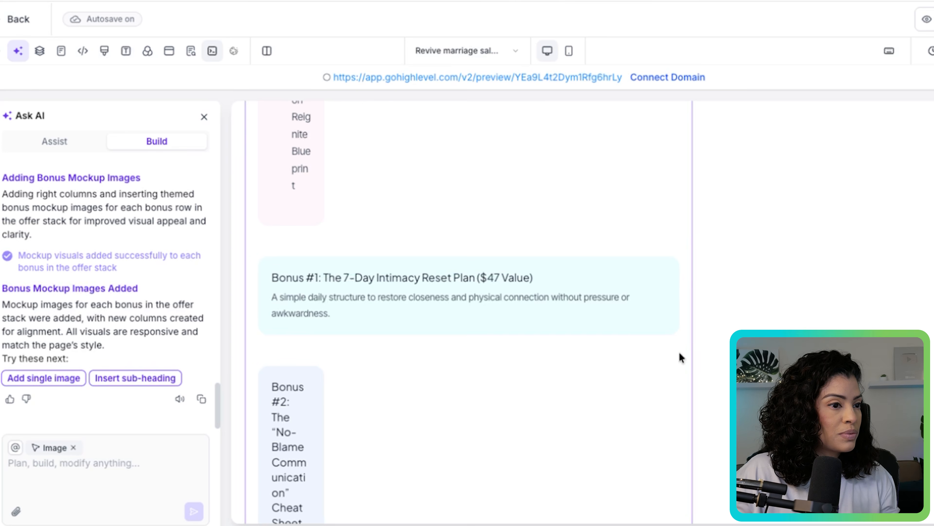
{"action": "left_click", "coordinate": [671, 359]}
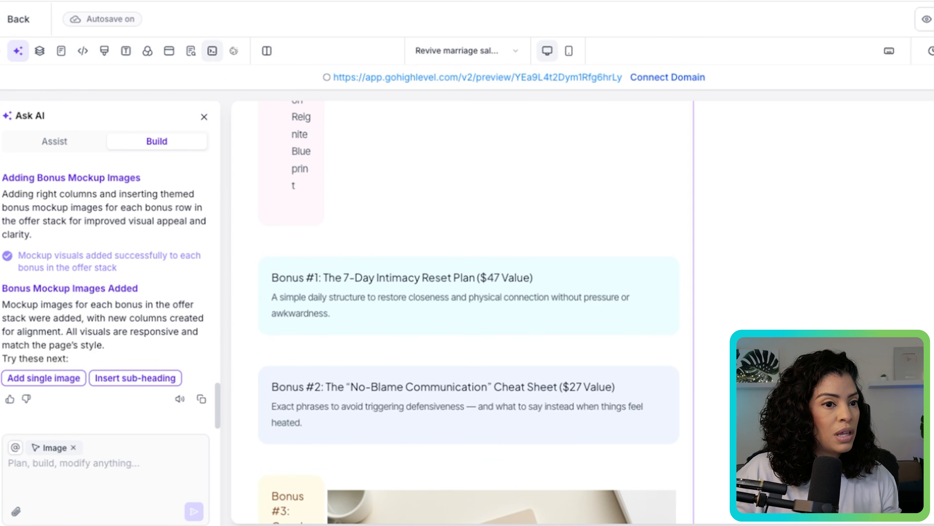
- Examine the mockup images added beside Bonus #3 in the offer stack
{"action": "scroll", "coordinate": [467, 313], "scroll_direction": "down", "scroll_amount": 5}
{"action": "scroll", "coordinate": [527, 434], "scroll_direction": "down", "scroll_amount": 4}
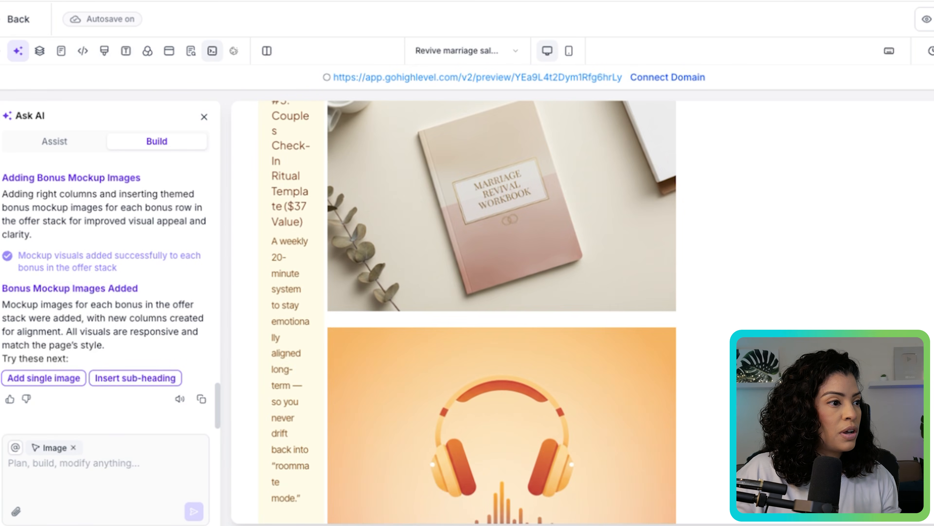
{"action": "scroll", "coordinate": [527, 433], "scroll_direction": "up", "scroll_amount": 8}
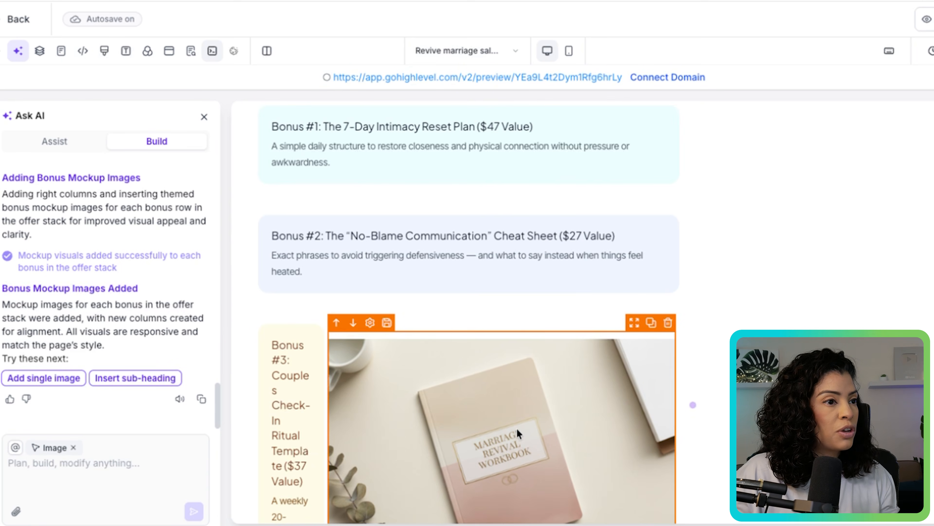
{"action": "scroll", "coordinate": [467, 313], "scroll_direction": "down", "scroll_amount": 5}
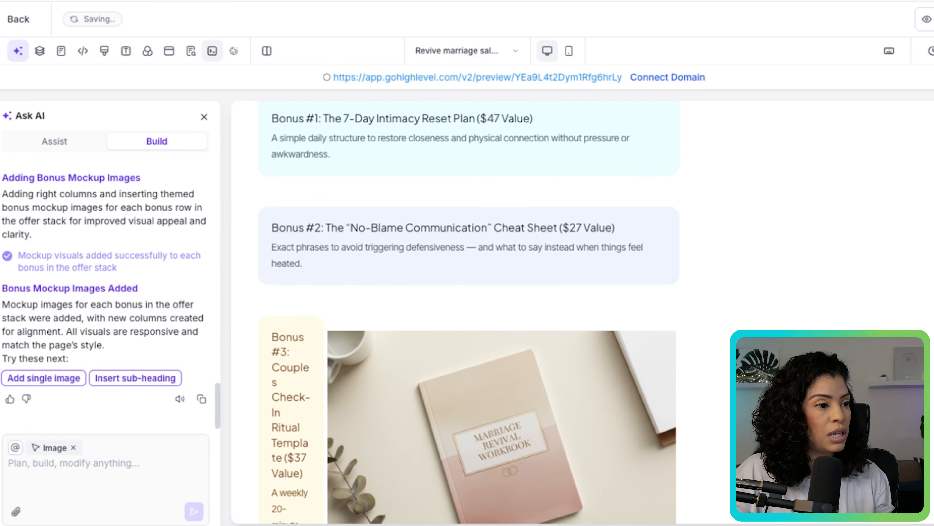
{"action": "scroll", "coordinate": [502, 313], "scroll_direction": "down", "scroll_amount": 12}
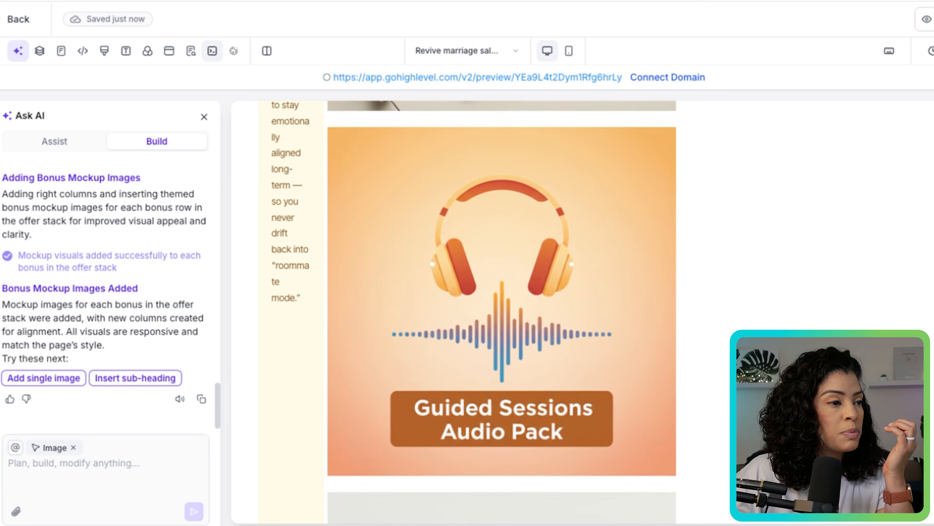
{"action": "scroll", "coordinate": [503, 313], "scroll_direction": "down", "scroll_amount": 15}
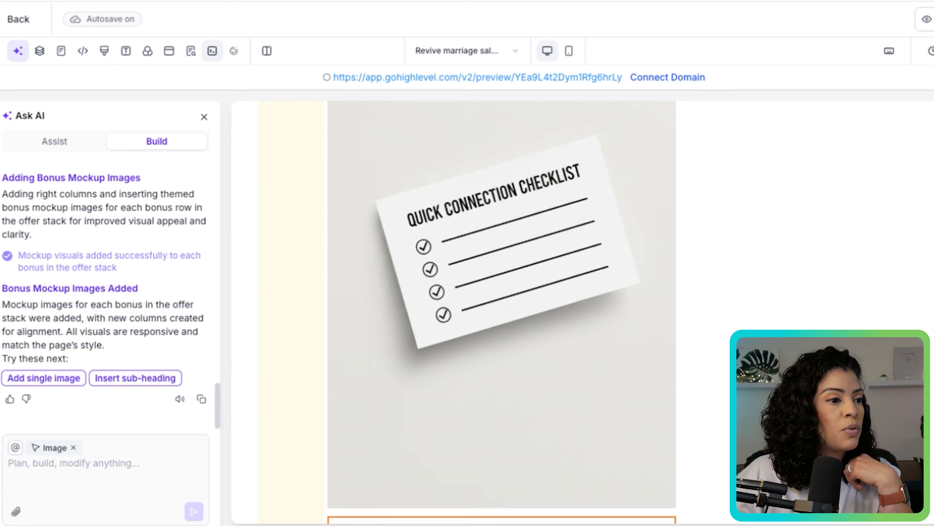
{"action": "scroll", "coordinate": [502, 313], "scroll_direction": "up", "scroll_amount": 10}
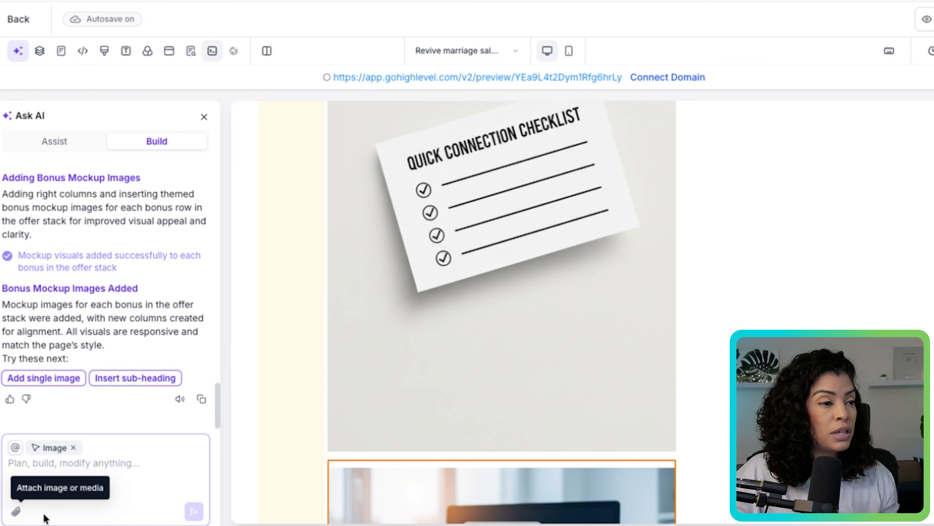
{"action": "left_click", "coordinate": [109, 478]}
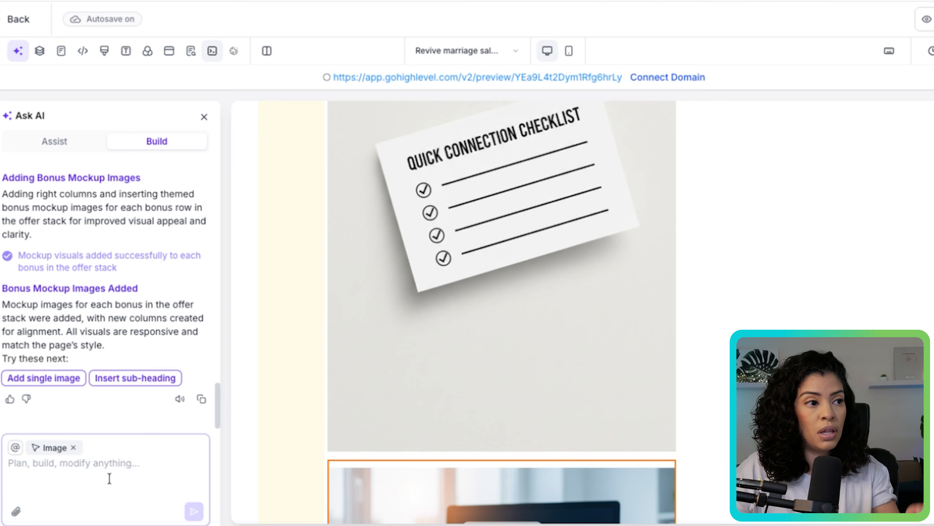